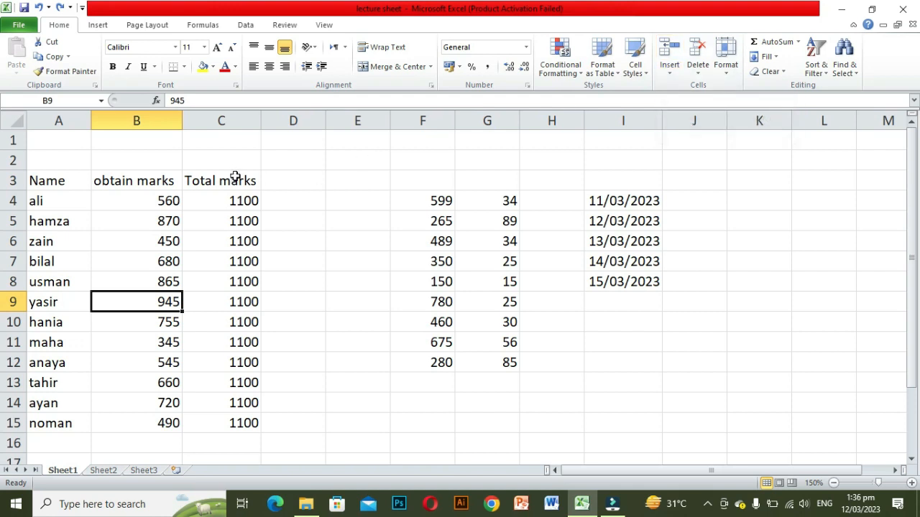
Step: Insert a blank cell at C3, shifting the existing cells down
left_click(209, 182)
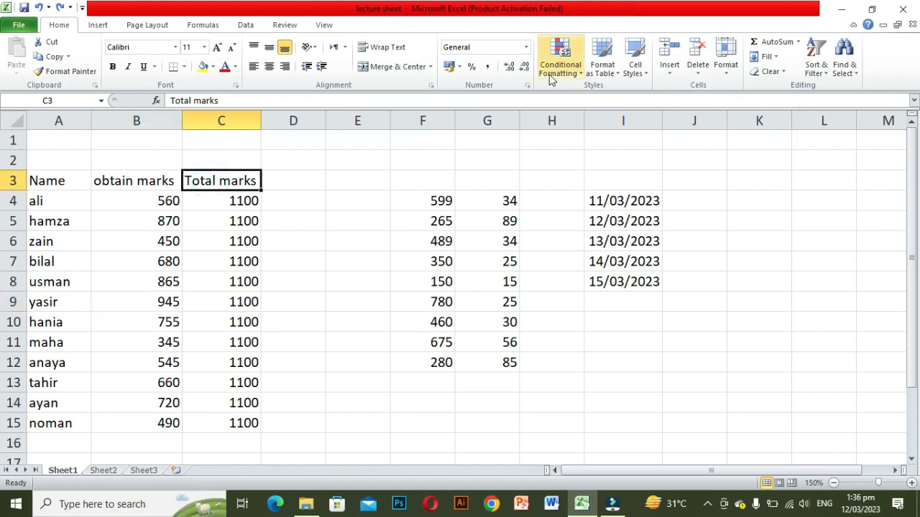
left_click(670, 72)
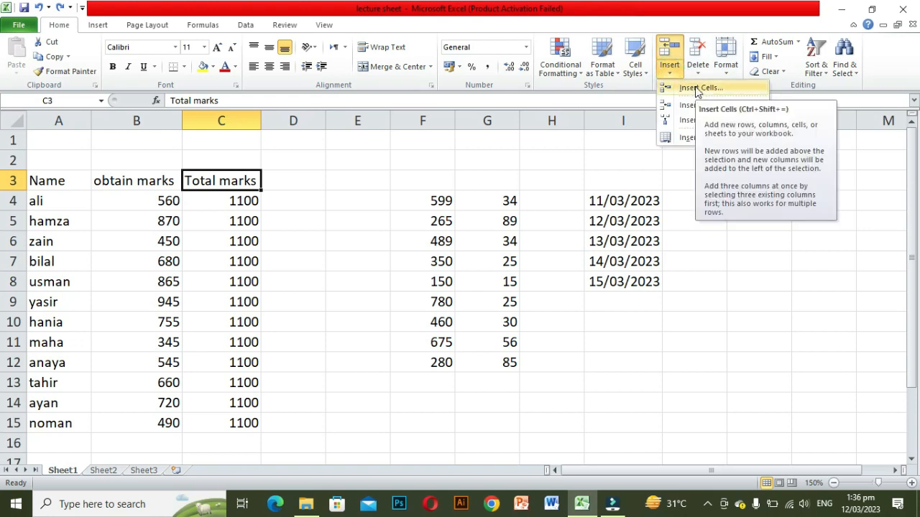
left_click(695, 88)
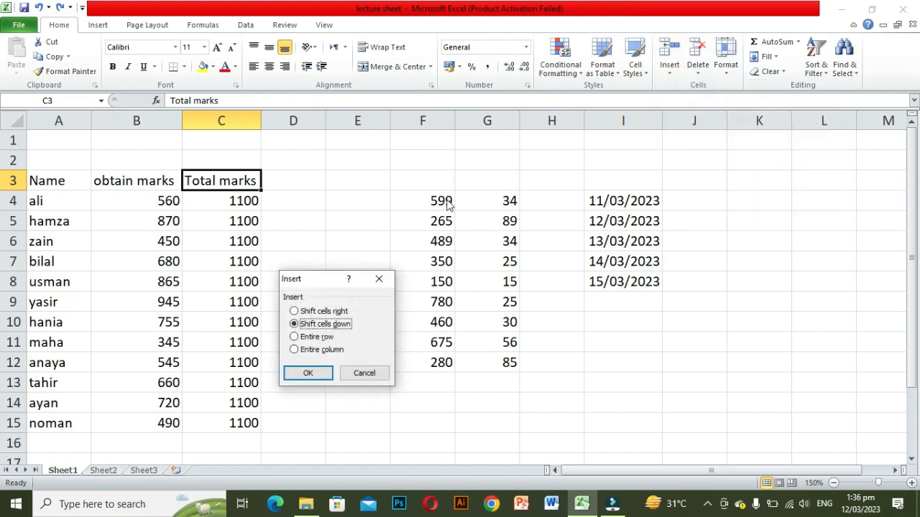
left_click_drag(319, 283, 422, 175)
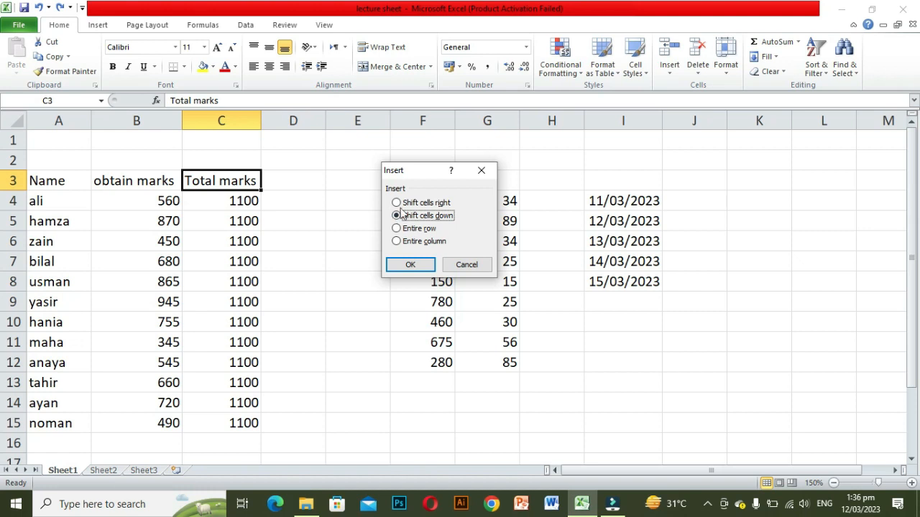
left_click(396, 216)
left_click(394, 263)
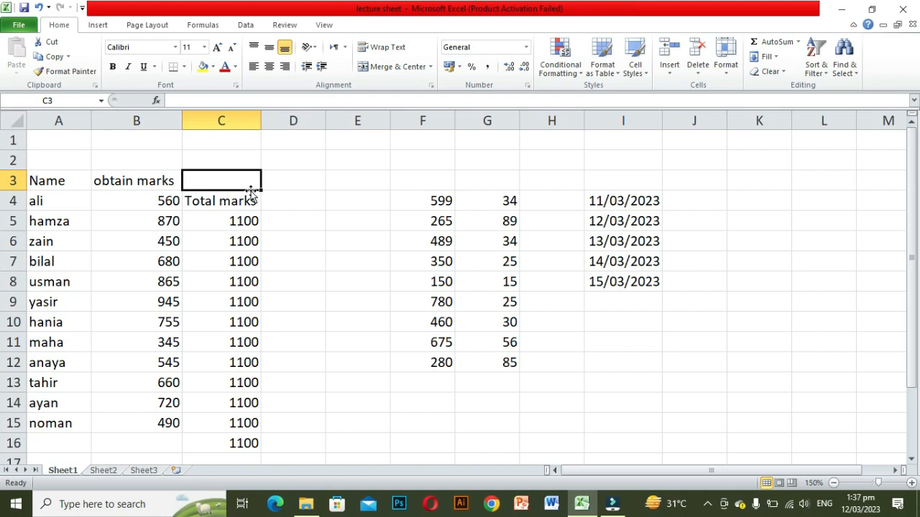
Step: Insert an entire row at row 3 through the Insert Cells dialog
left_click(671, 71)
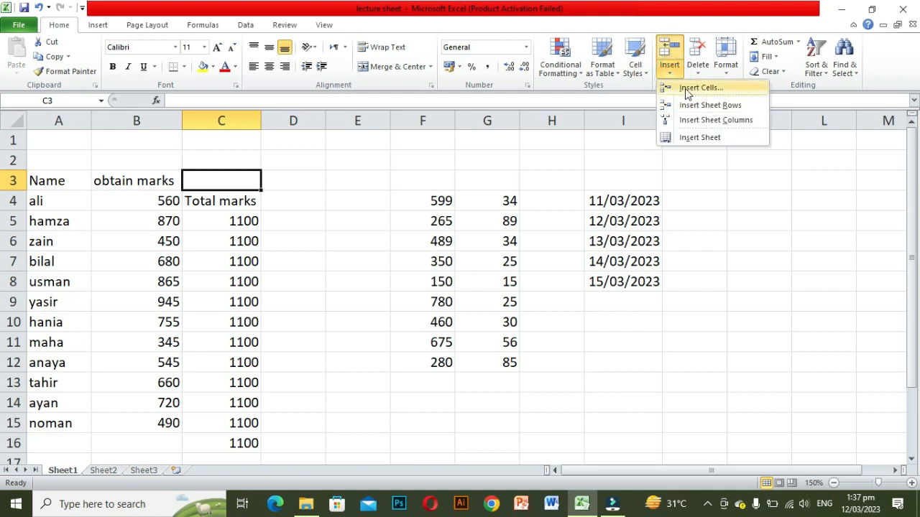
left_click(686, 87)
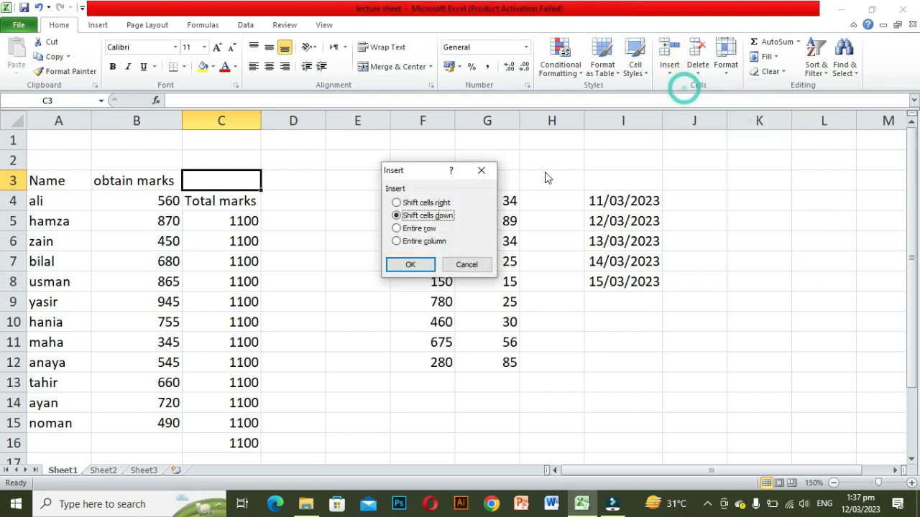
left_click(397, 228)
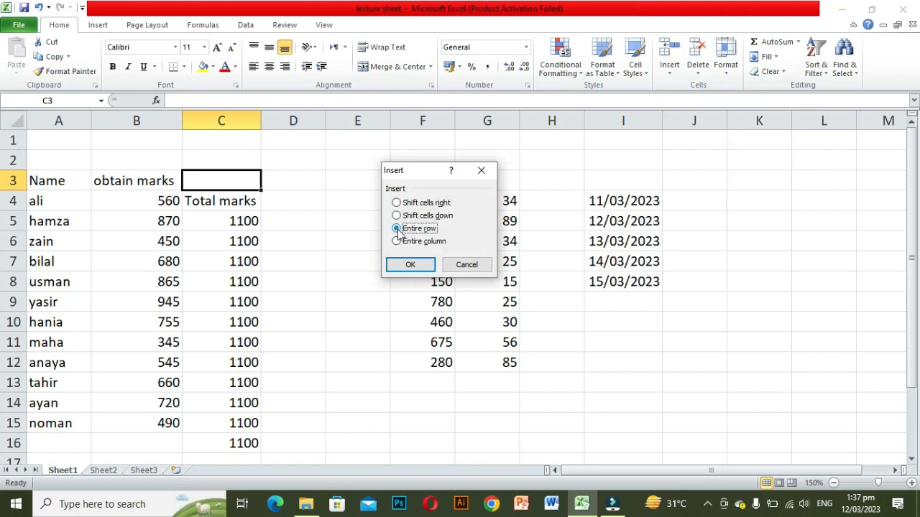
left_click(404, 265)
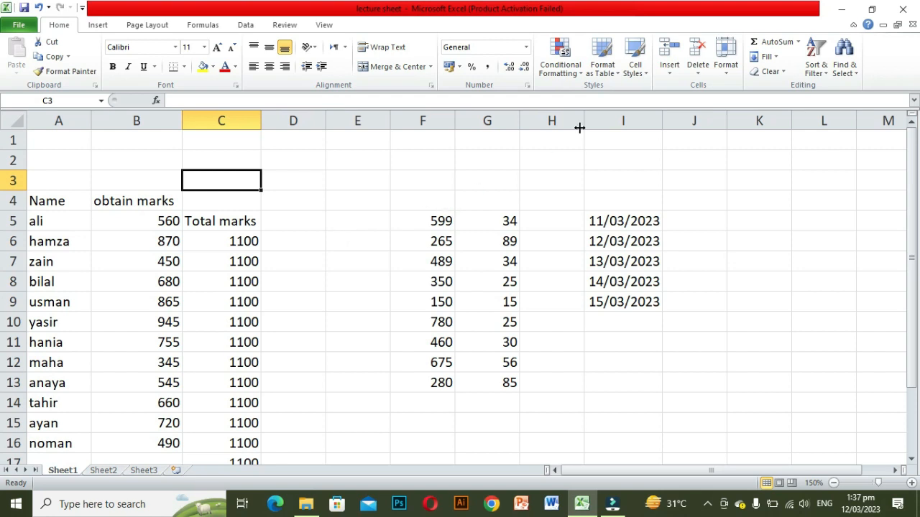
Step: Select cell B4 and insert an entire column there through the Insert Cells dialog
key("Left")
key("Down")
left_click(673, 73)
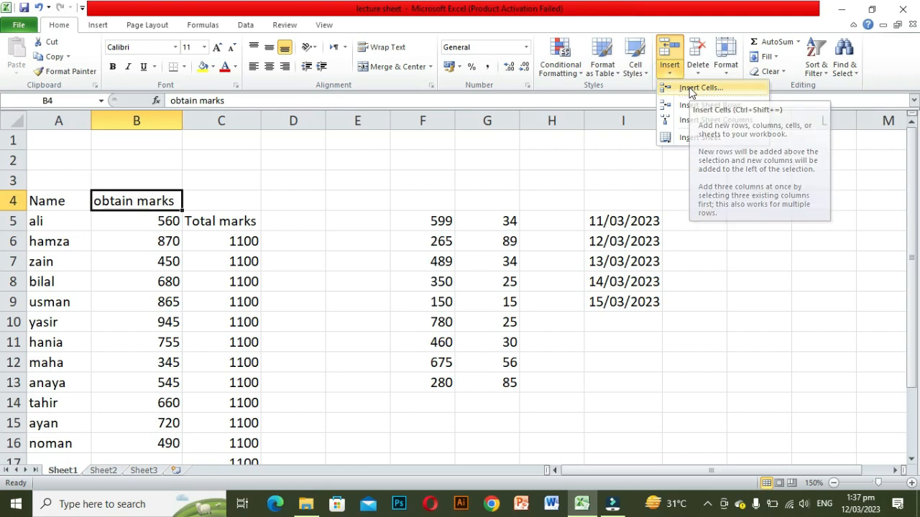
left_click(691, 89)
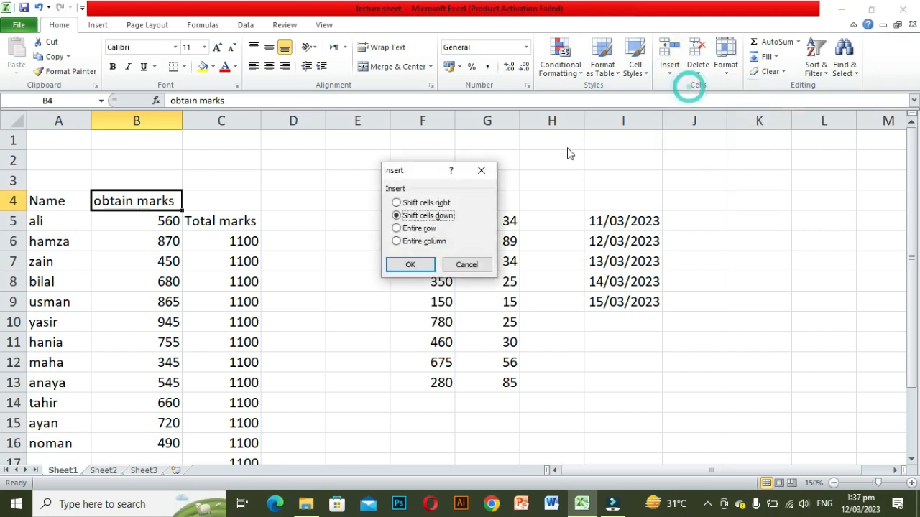
left_click(399, 245)
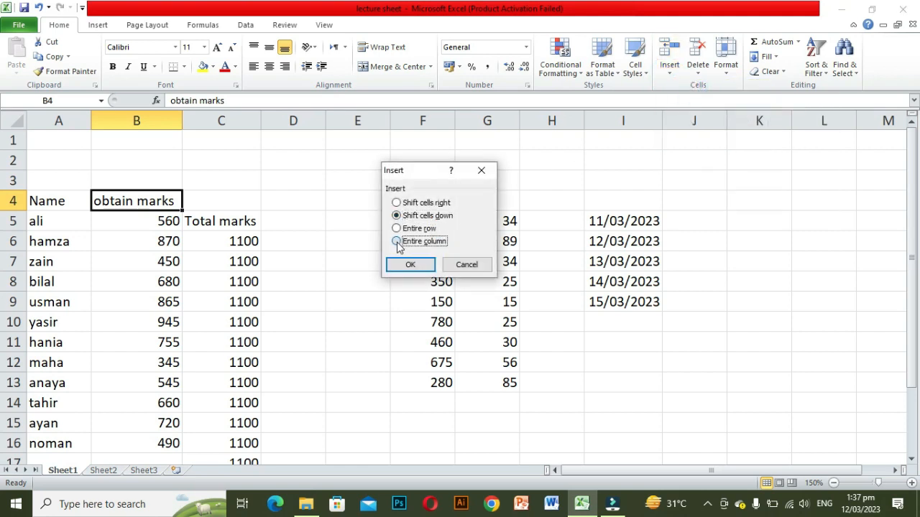
left_click(408, 265)
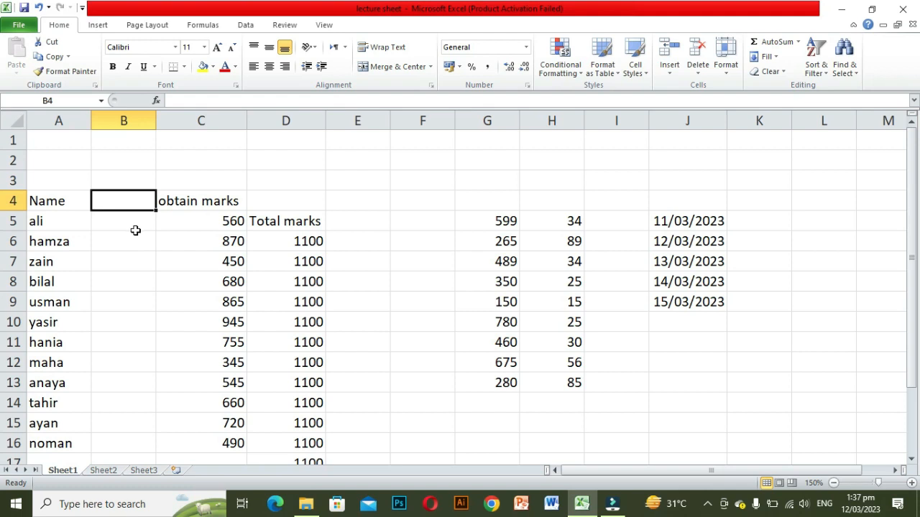
Step: Insert a sheet row at row 4 using cell B4
left_click(148, 199)
left_click(670, 75)
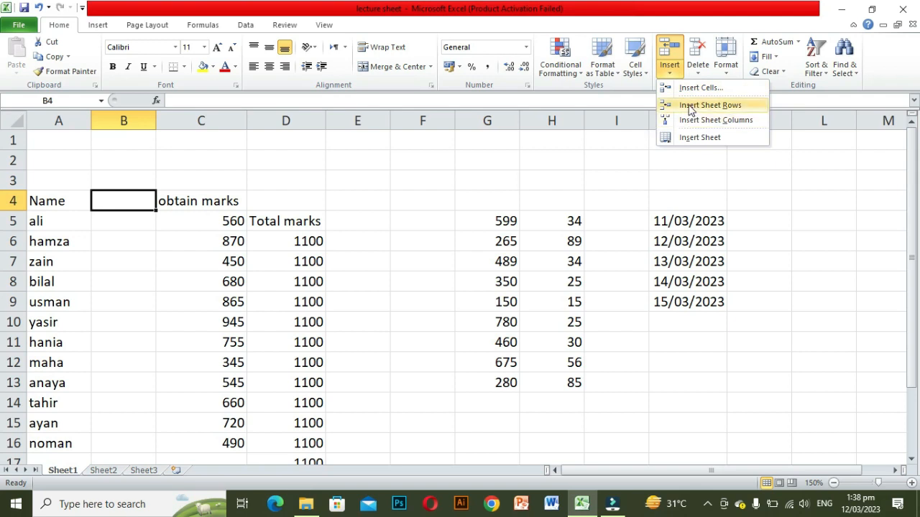
left_click(689, 106)
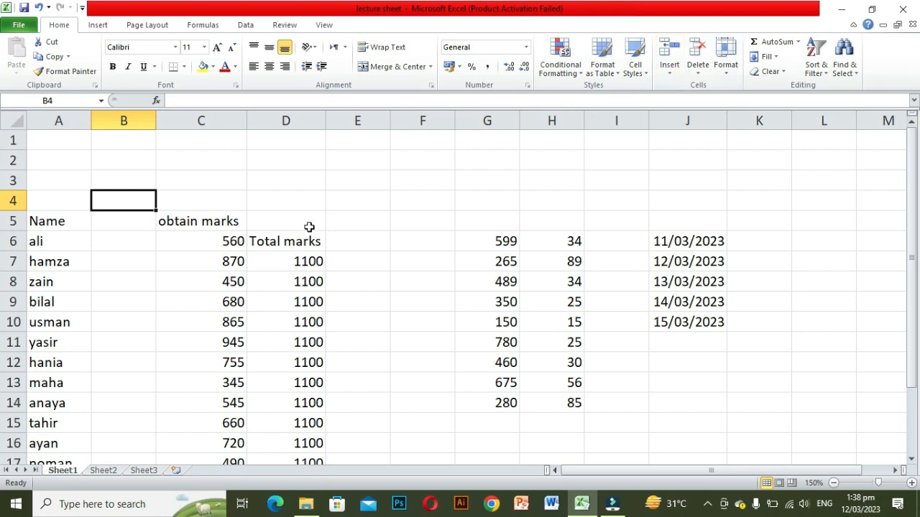
Step: Insert a sheet column at column C using the 'obtain marks' cell
left_click(228, 228)
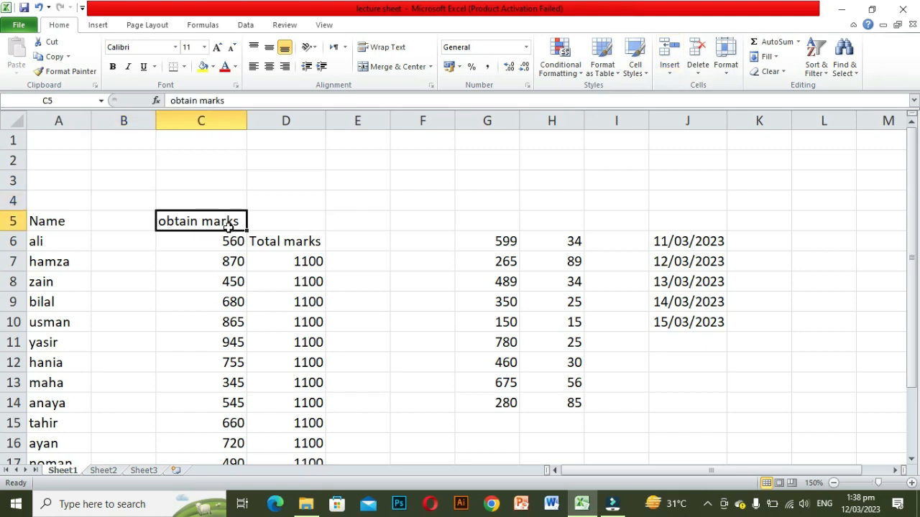
left_click(664, 76)
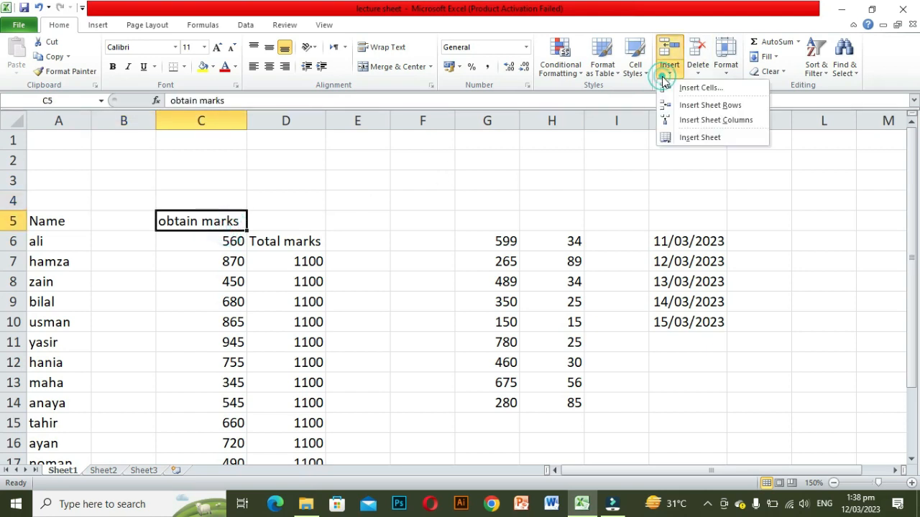
left_click(701, 122)
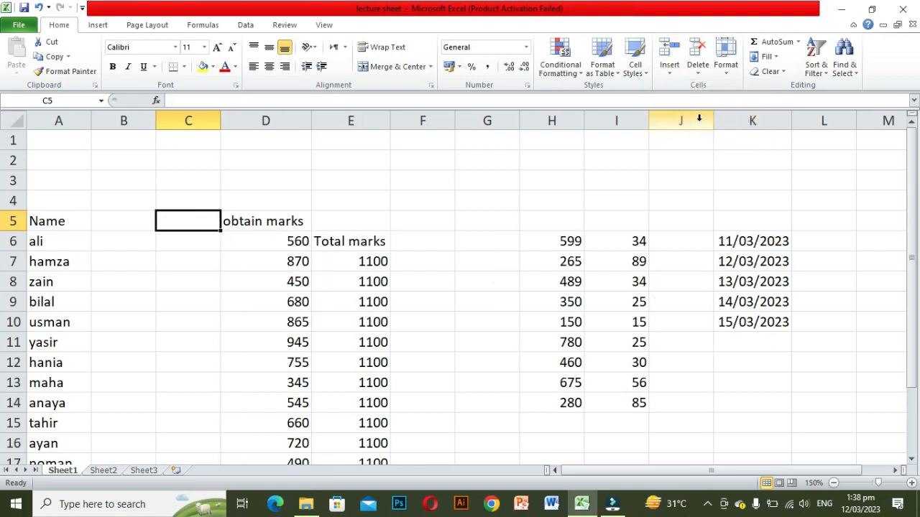
Step: Insert a new worksheet, then return to Sheet1
left_click(669, 68)
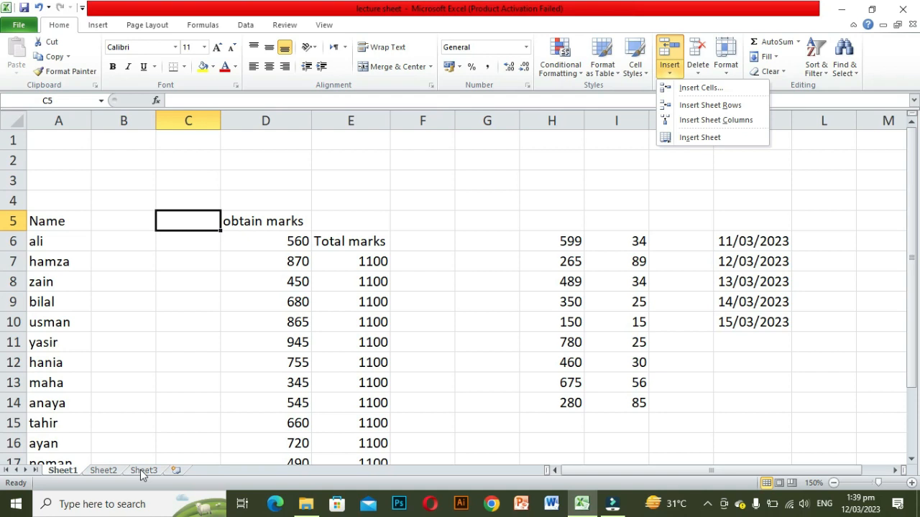
left_click(712, 137)
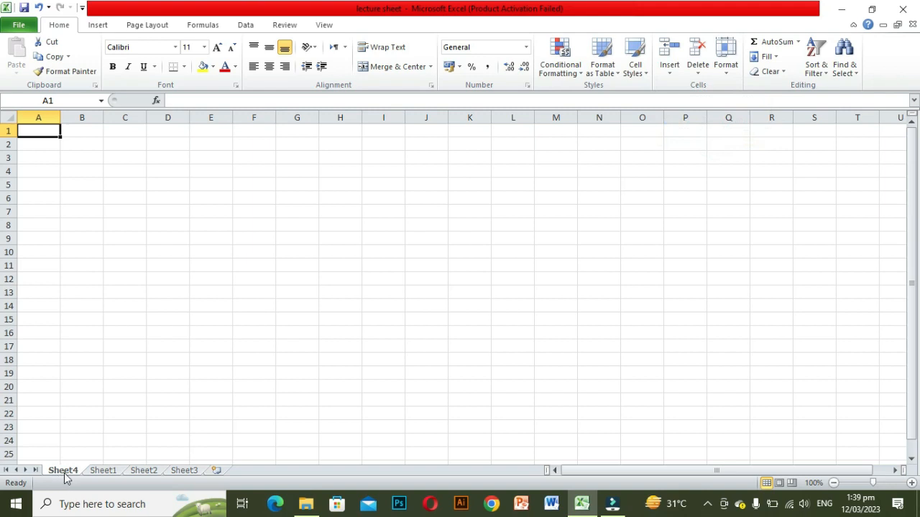
left_click(103, 472)
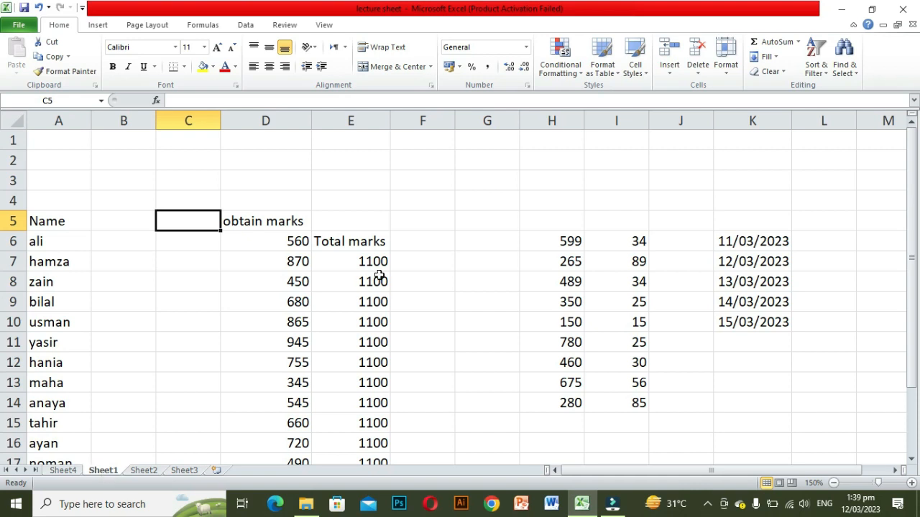
Step: Delete the 'obtain marks' cell D5, shifting the cells below up
left_click(699, 76)
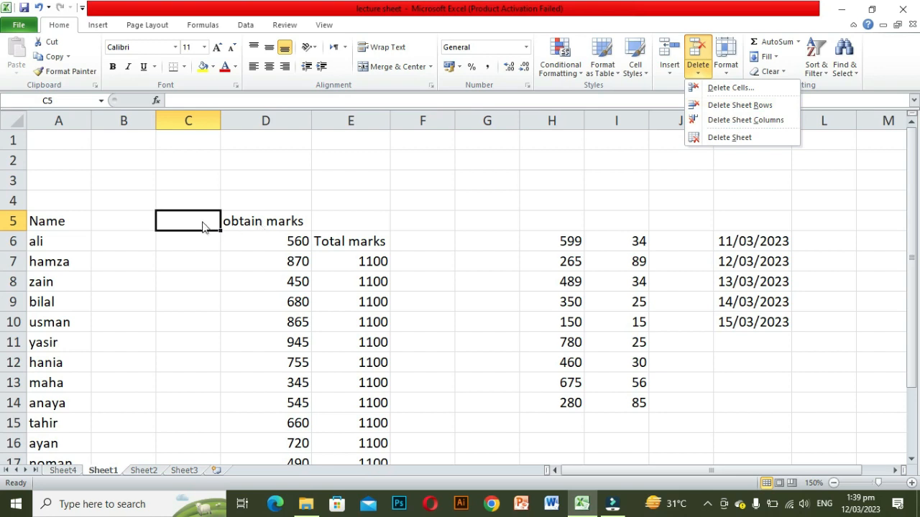
left_click(265, 221)
left_click(265, 221)
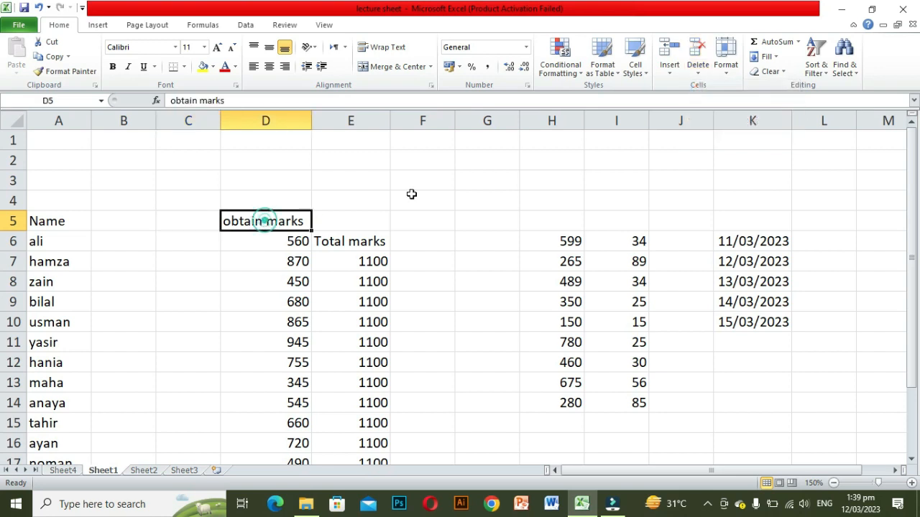
left_click(702, 75)
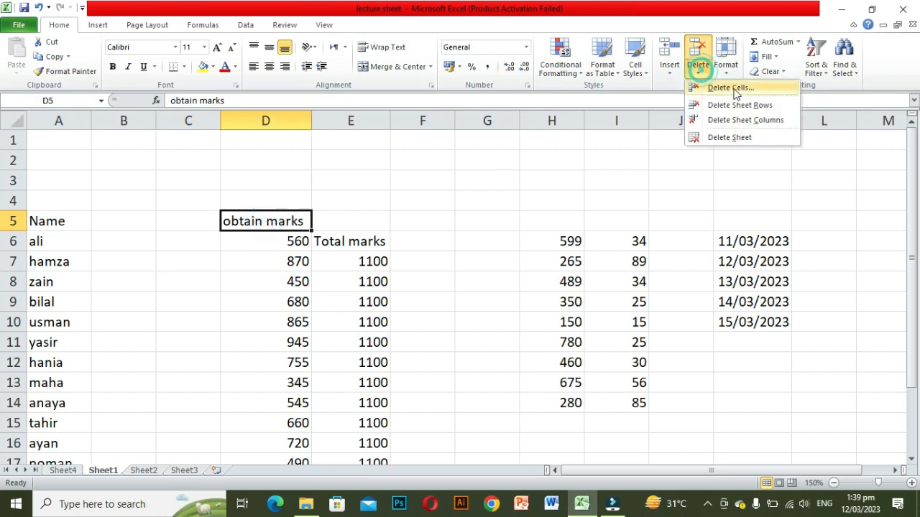
left_click(732, 90)
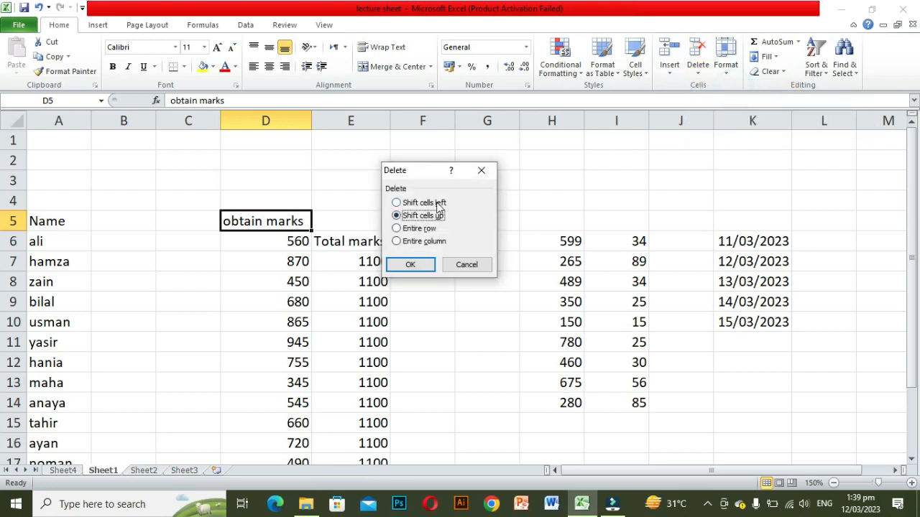
left_click(397, 218)
left_click(402, 266)
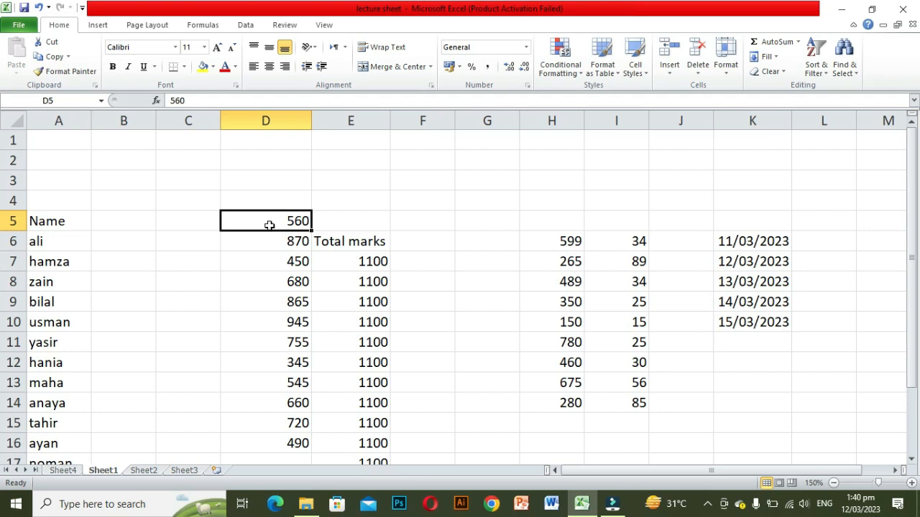
Step: Delete the entire sheet row 5
left_click(702, 74)
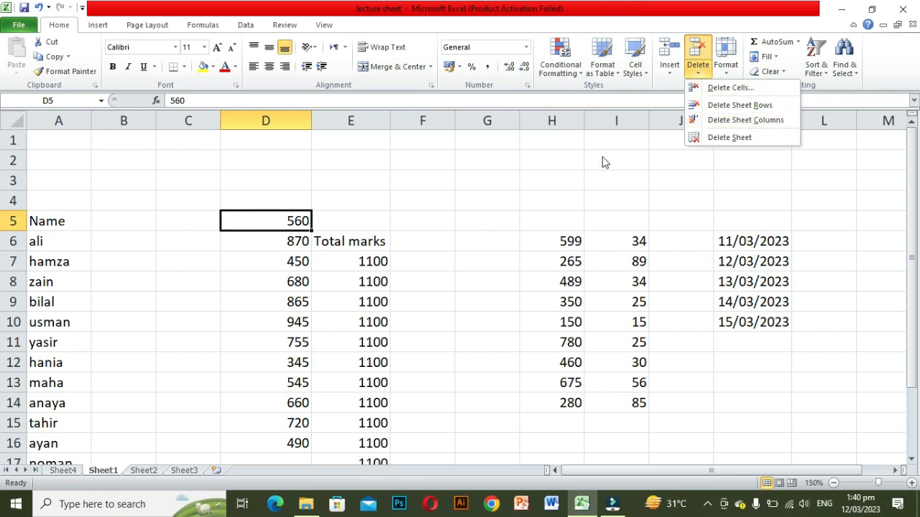
left_click(730, 107)
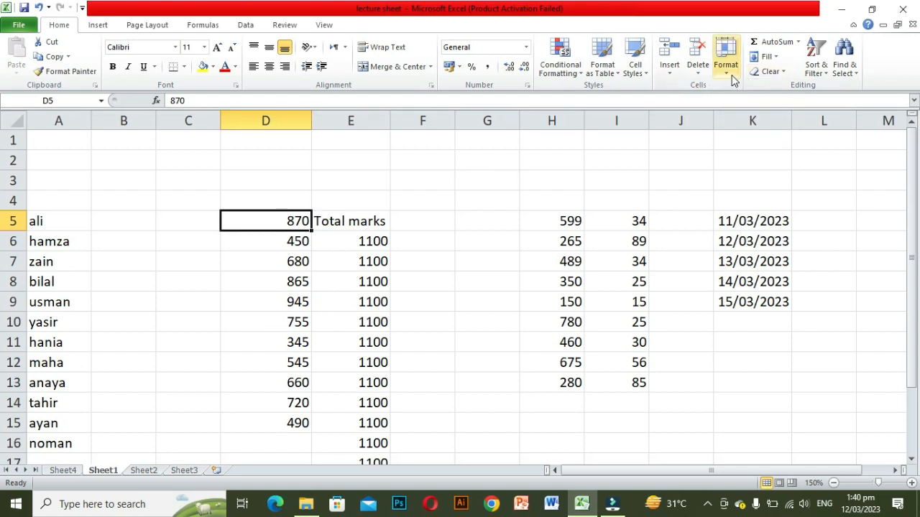
left_click(698, 70)
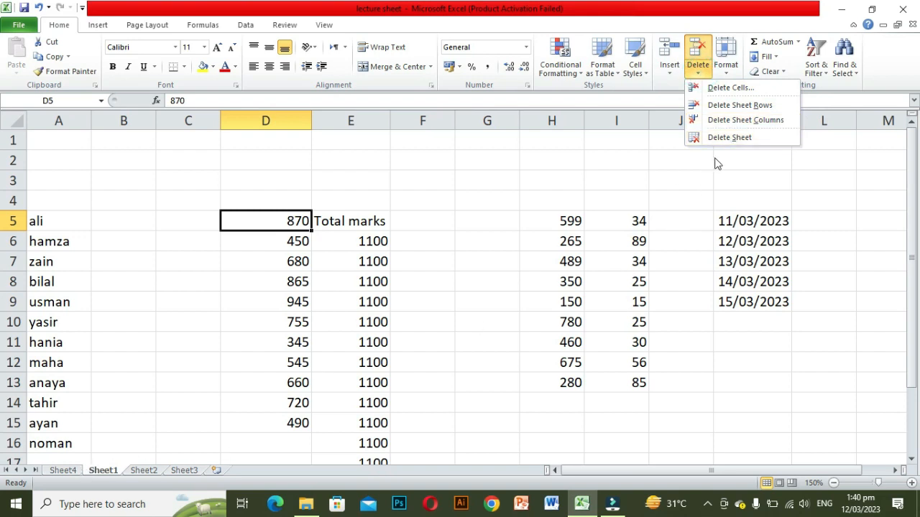
left_click(727, 139)
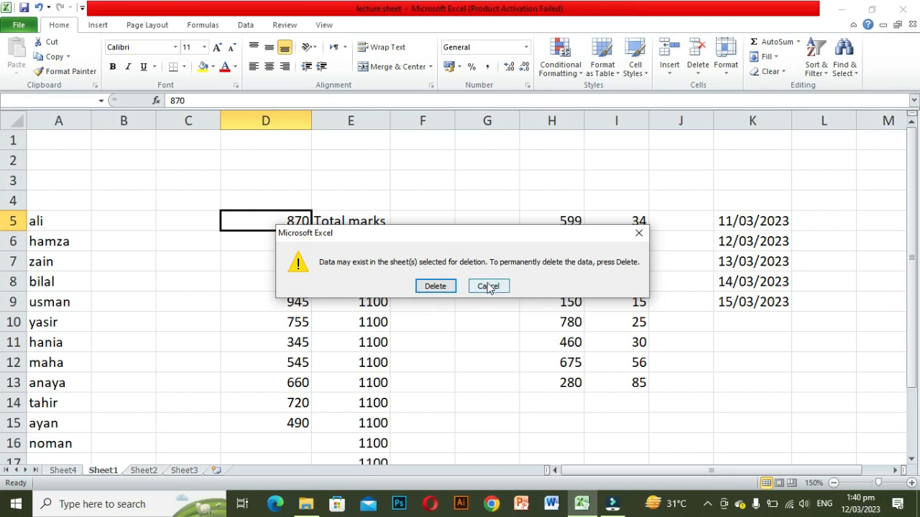
left_click(640, 233)
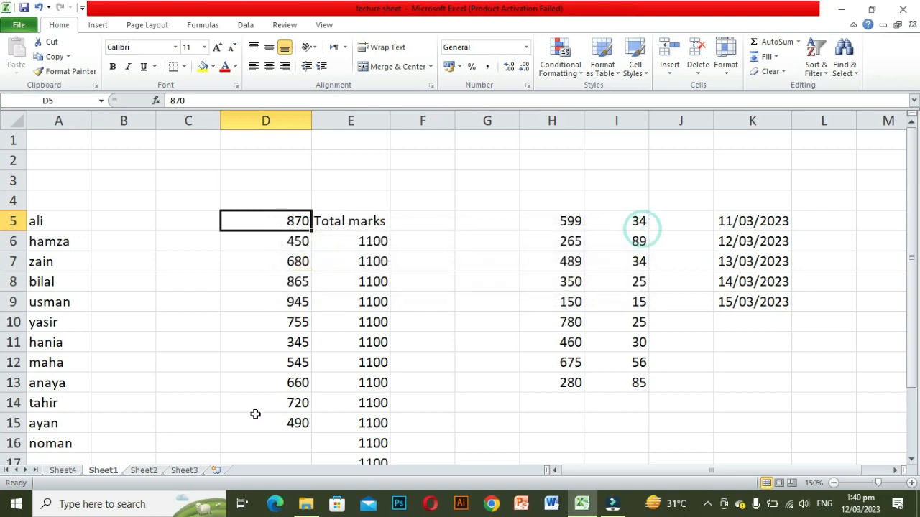
Step: Delete the empty Sheet4 worksheet
left_click(64, 470)
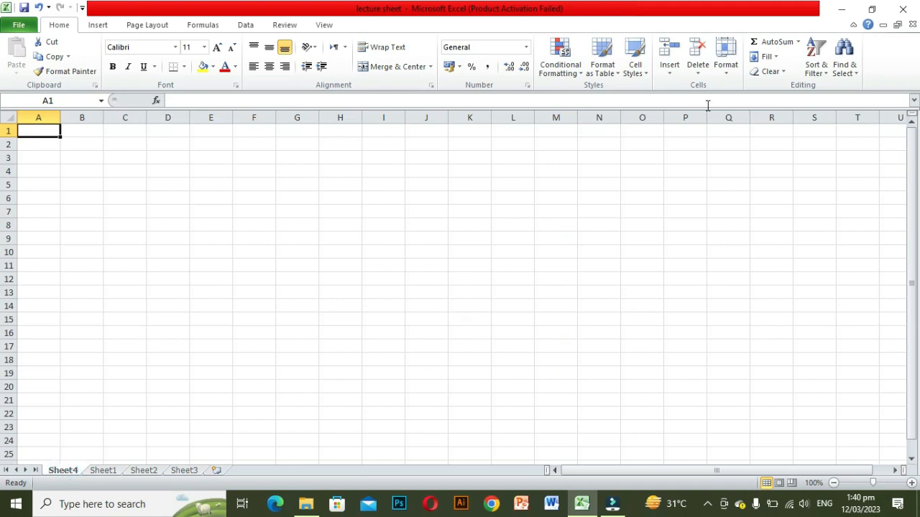
left_click(698, 76)
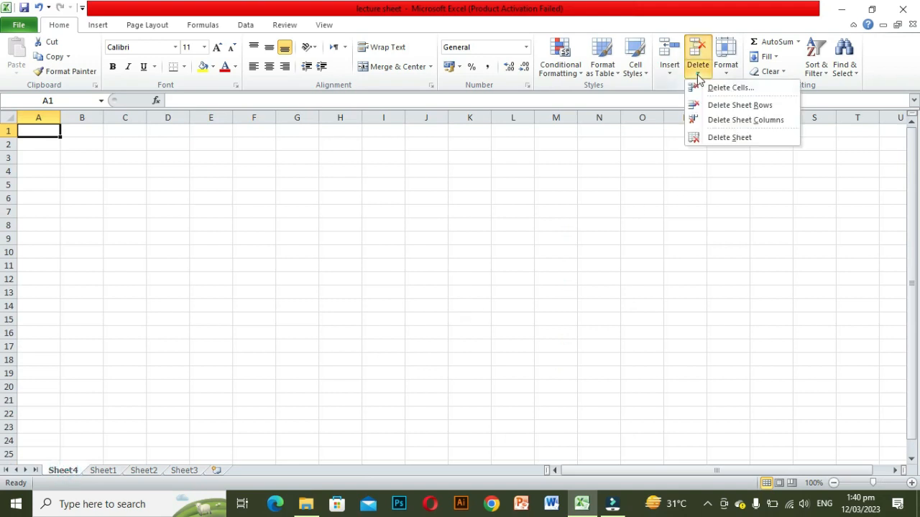
left_click(729, 138)
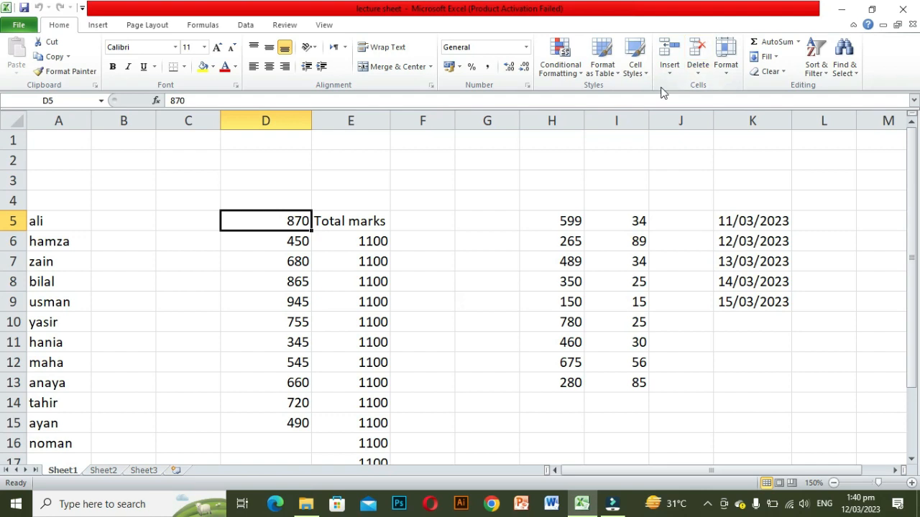
Step: Set the height of row 3 to 30 using the Row Height option
left_click(725, 71)
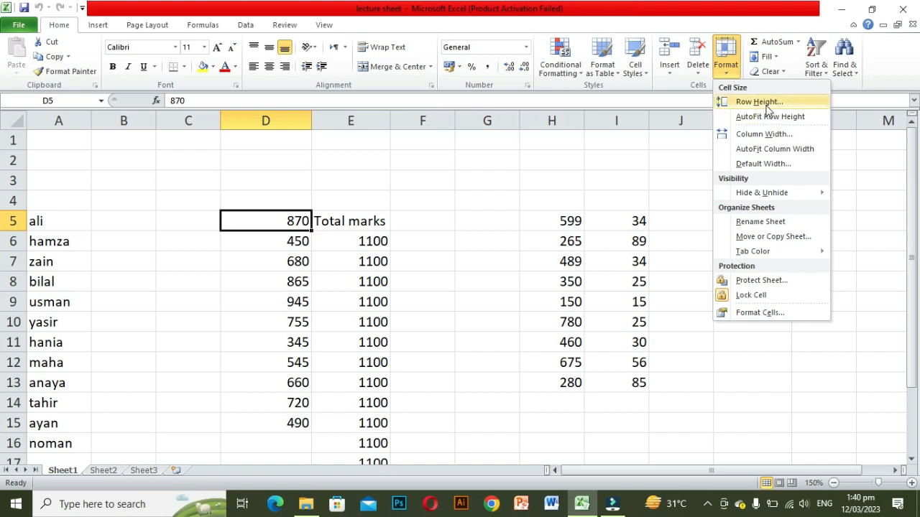
left_click(620, 186)
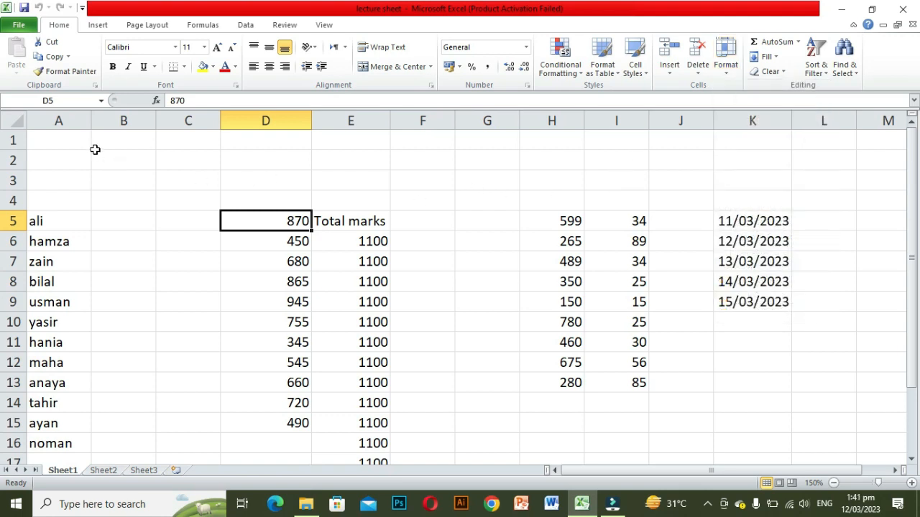
left_click(424, 177)
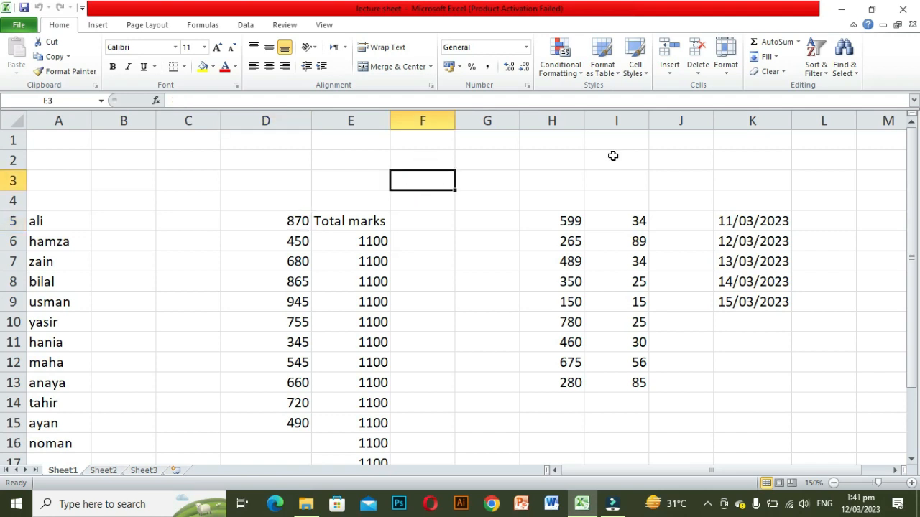
left_click(726, 79)
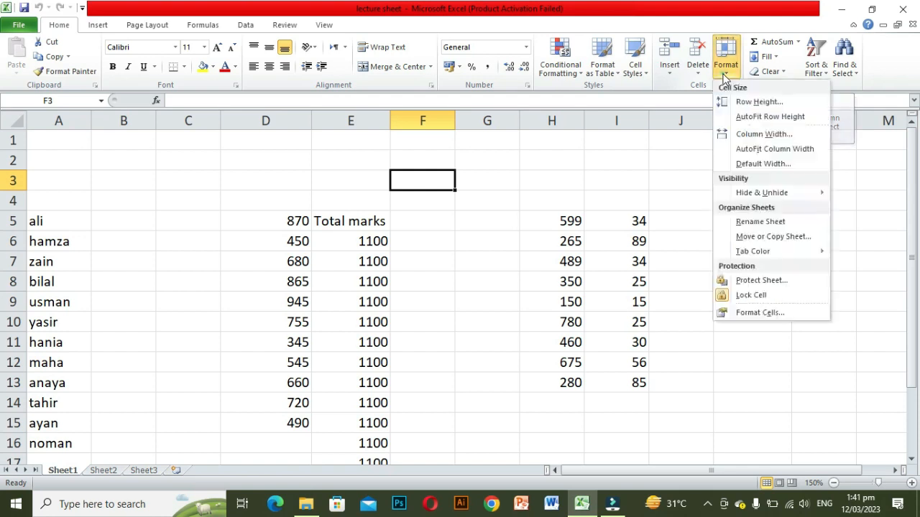
left_click(757, 102)
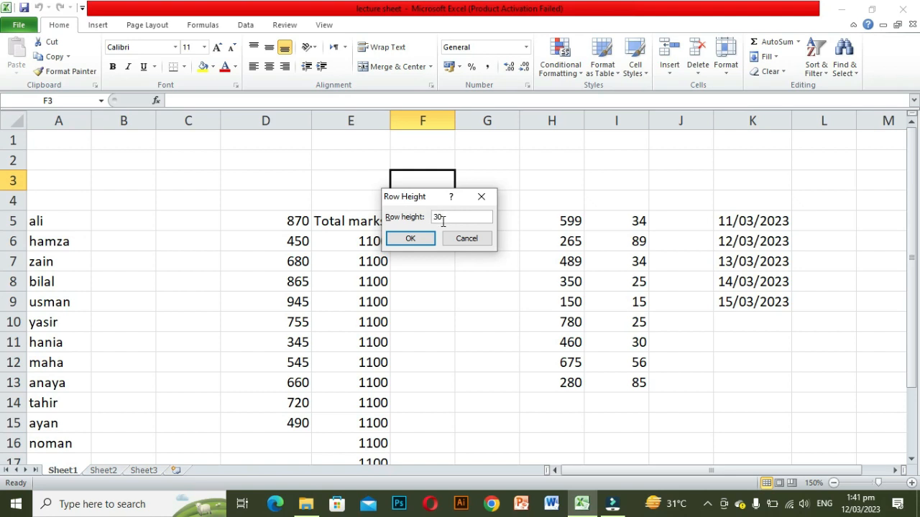
left_click(406, 239)
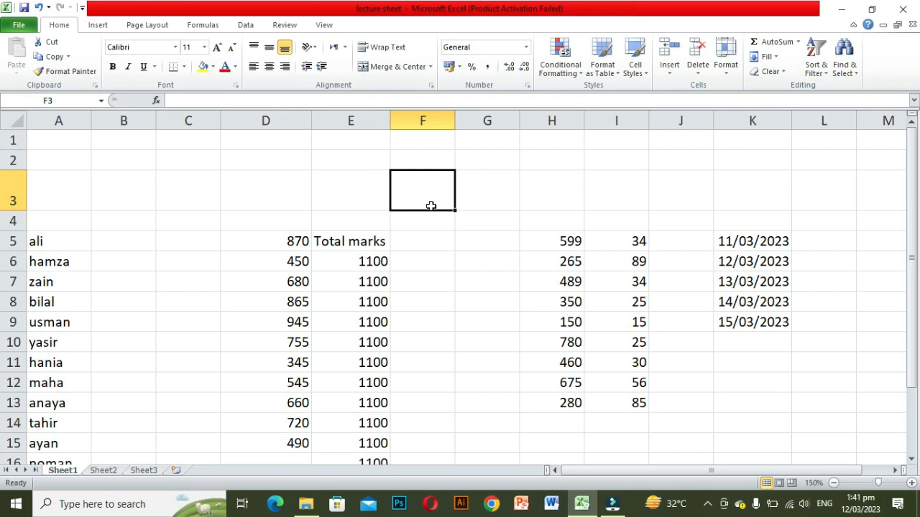
Step: AutoFit the height of row 3, then drag its border to make the row taller again
left_click(727, 75)
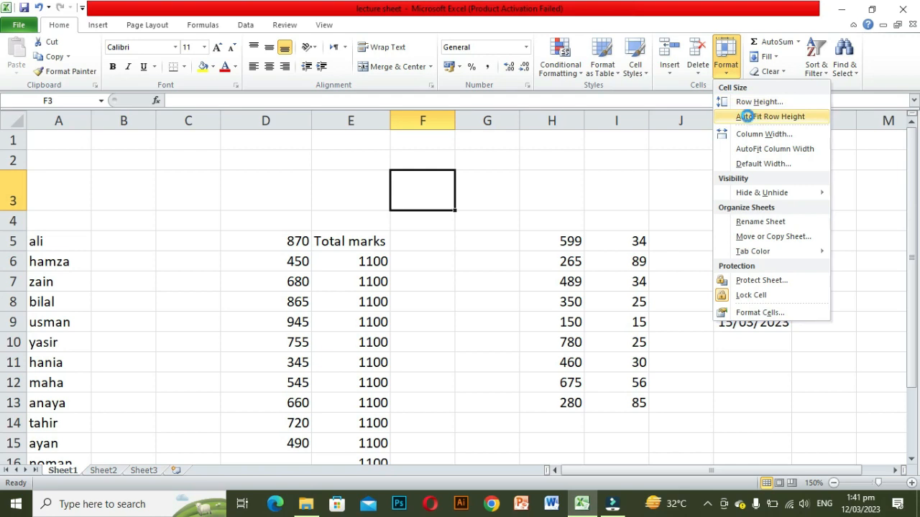
left_click(750, 118)
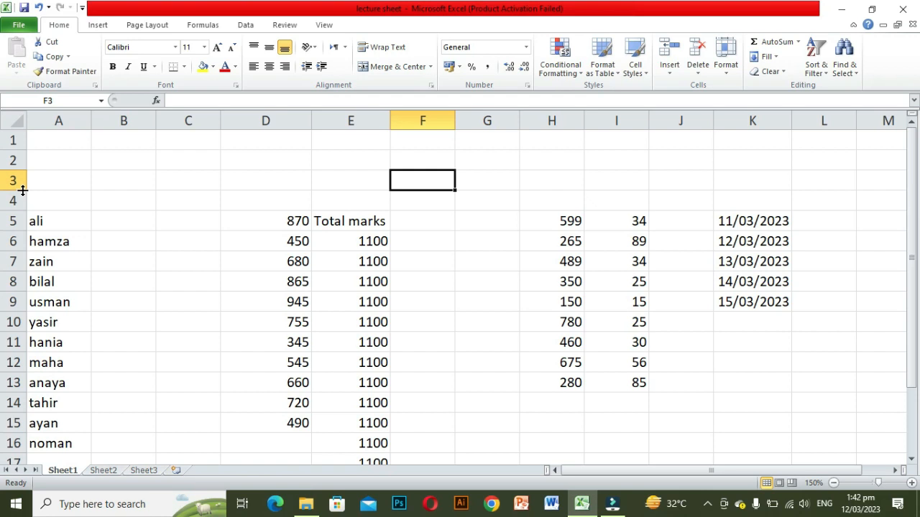
left_click_drag(22, 189, 22, 204)
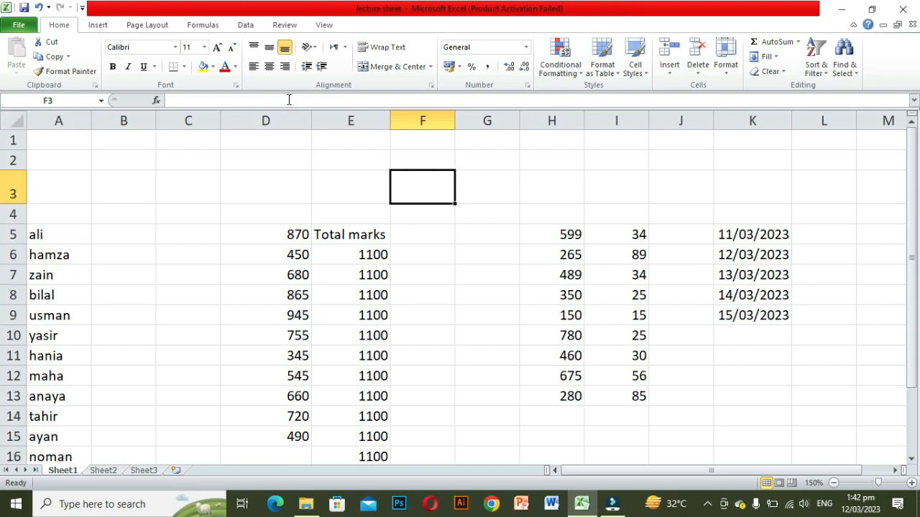
Step: Set a larger column width for column F through the Column Width option
left_click(727, 72)
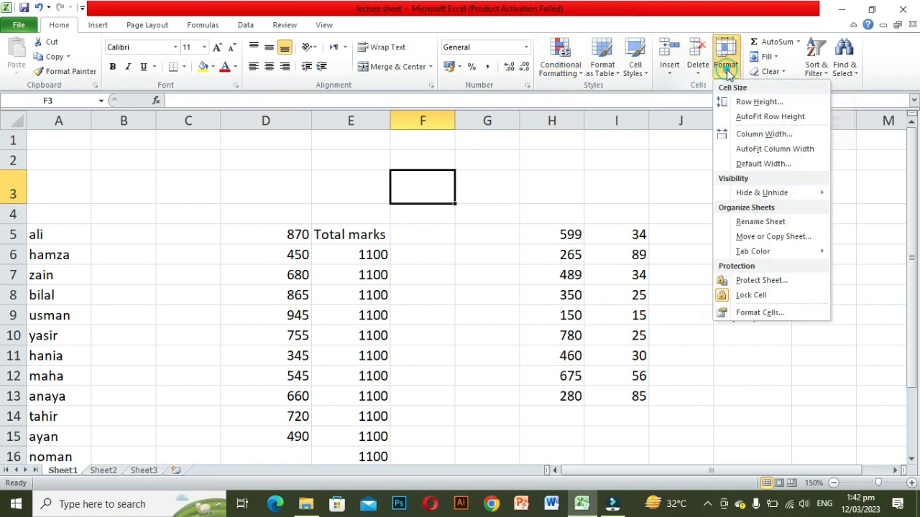
left_click(751, 135)
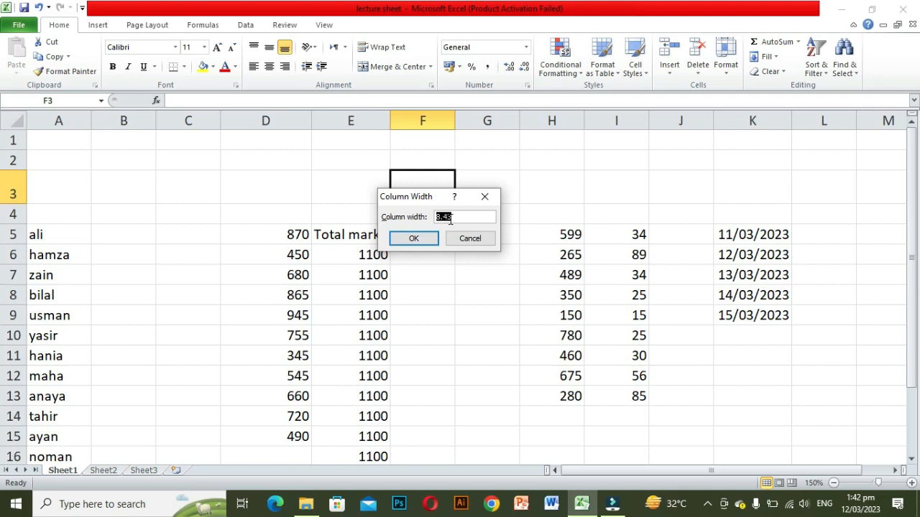
type("16")
left_click(414, 238)
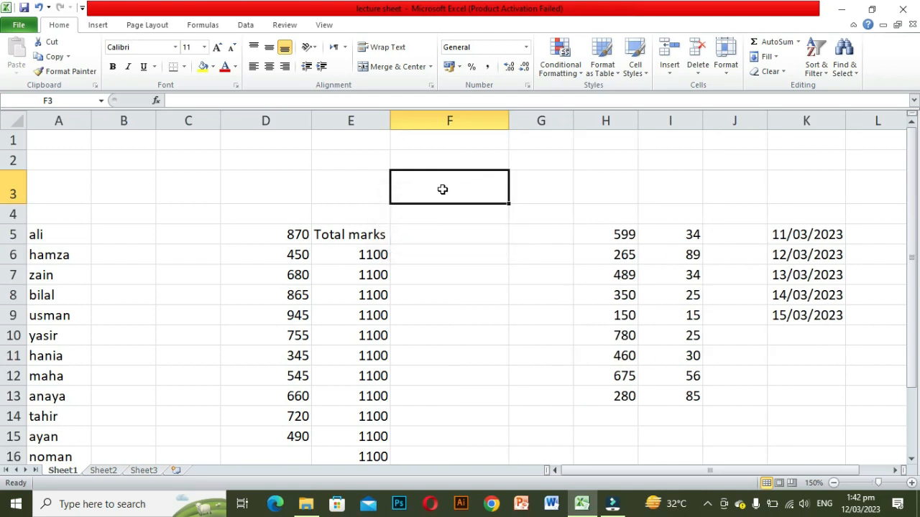
left_click(727, 69)
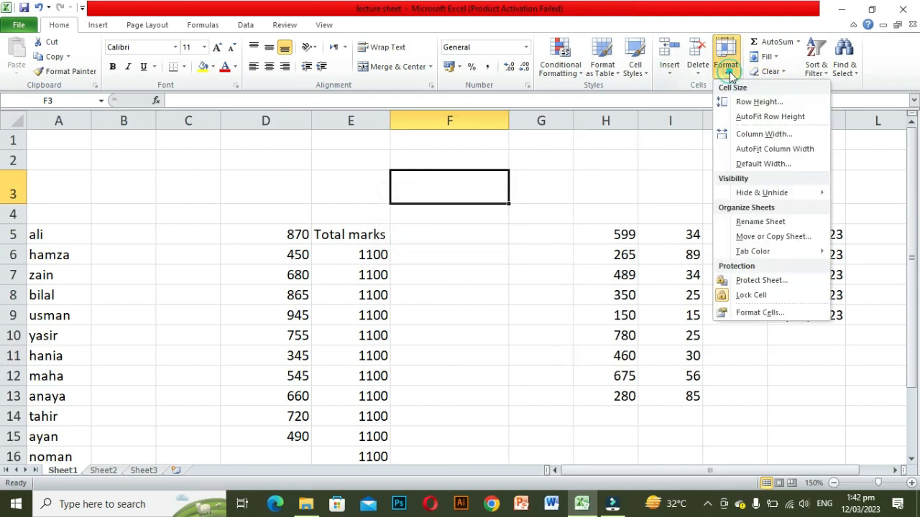
mouse_move(768, 198)
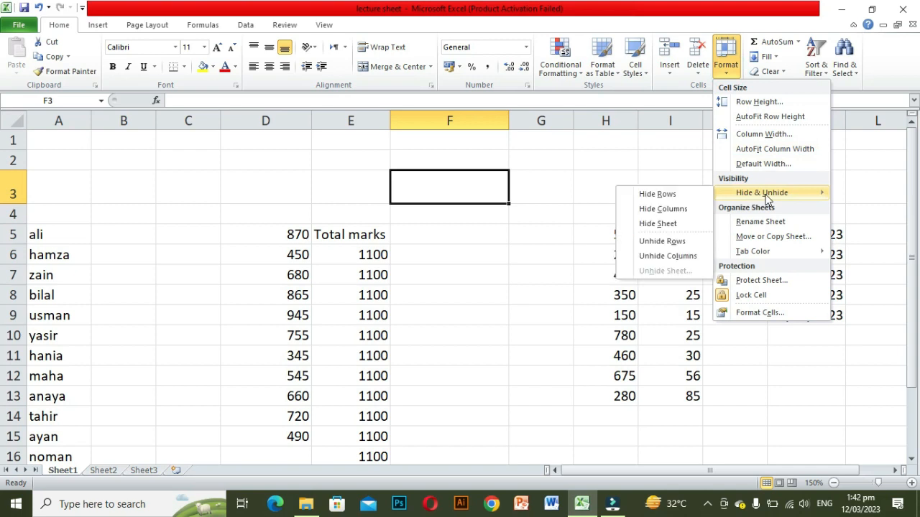
left_click(504, 250)
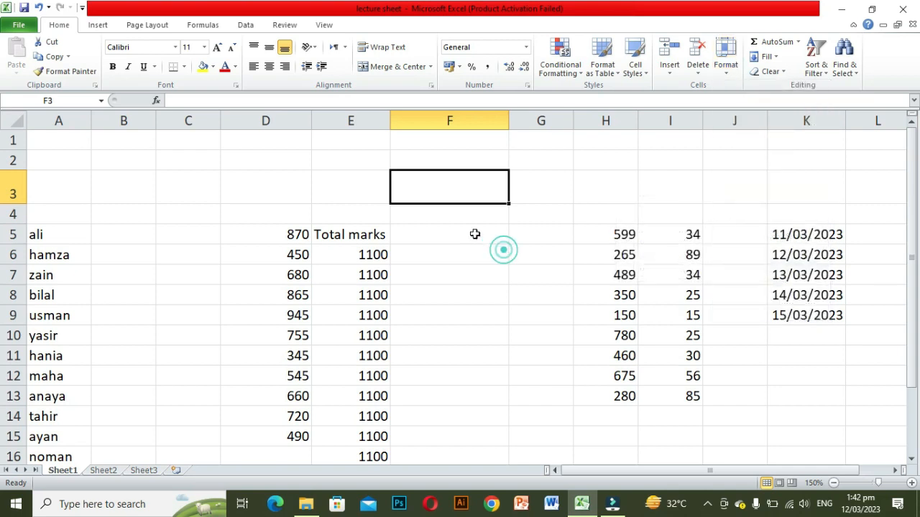
left_click(466, 219)
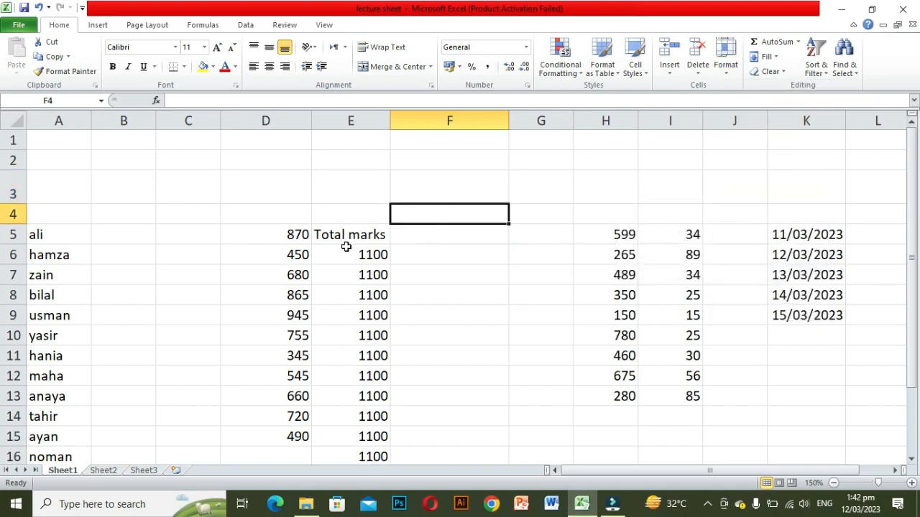
Step: Select the names in column A from row 5 to 16 and hide column A
left_click_drag(44, 236, 45, 454)
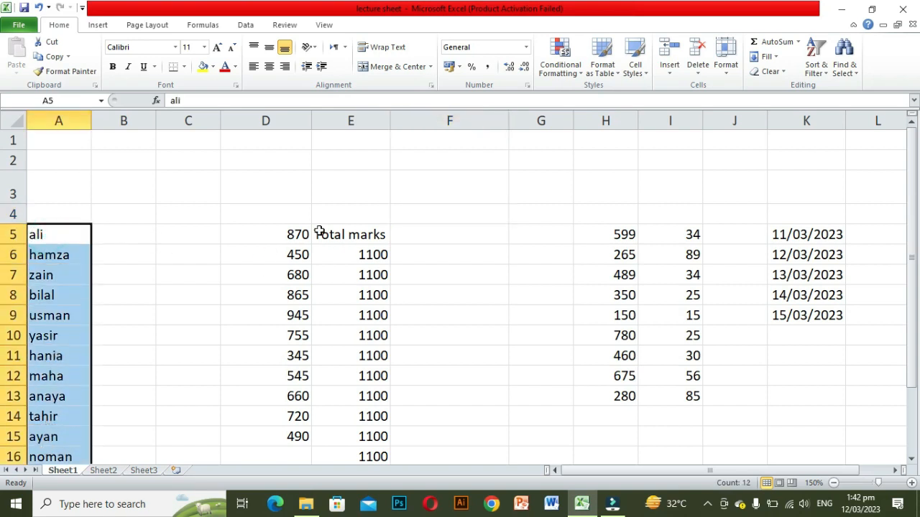
left_click(727, 76)
mouse_move(749, 192)
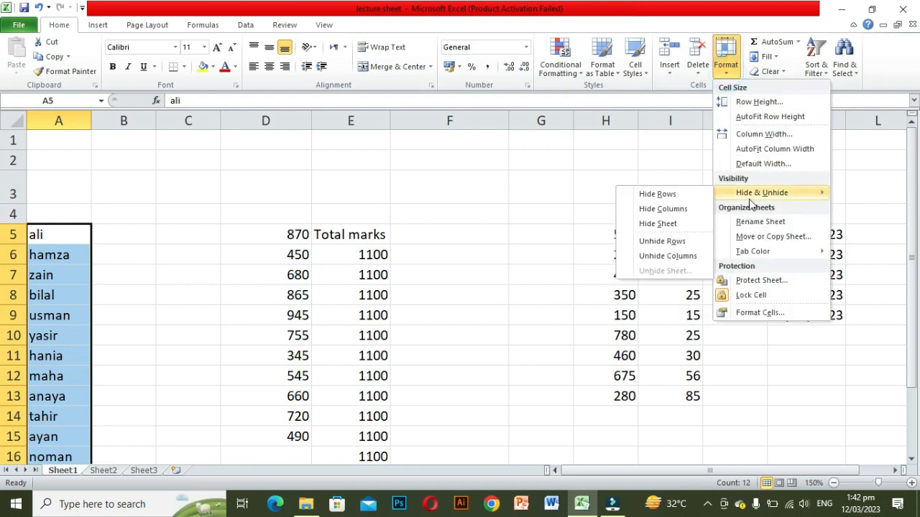
left_click(672, 209)
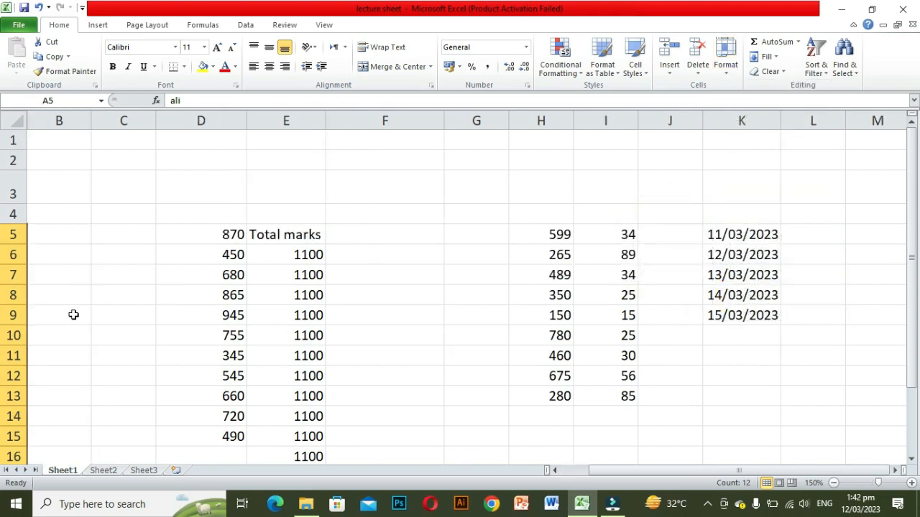
Step: Unhide the hidden column A
left_click(728, 75)
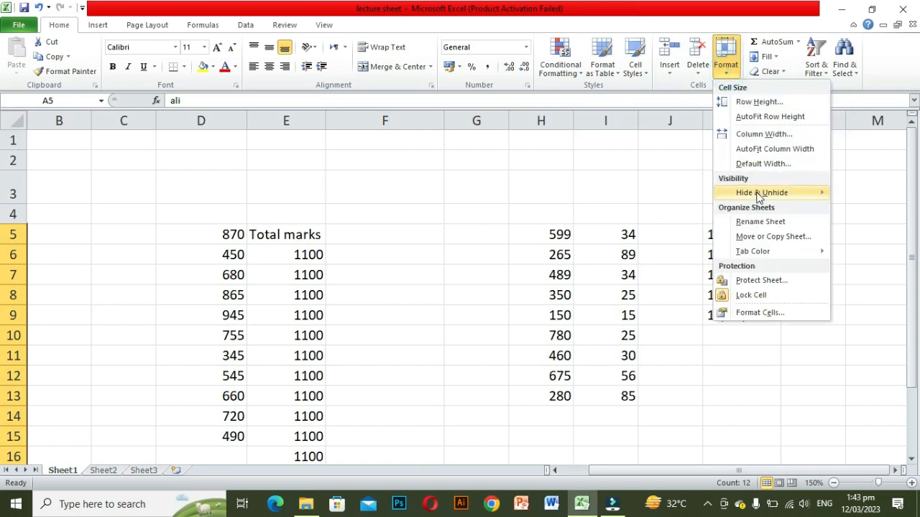
mouse_move(758, 198)
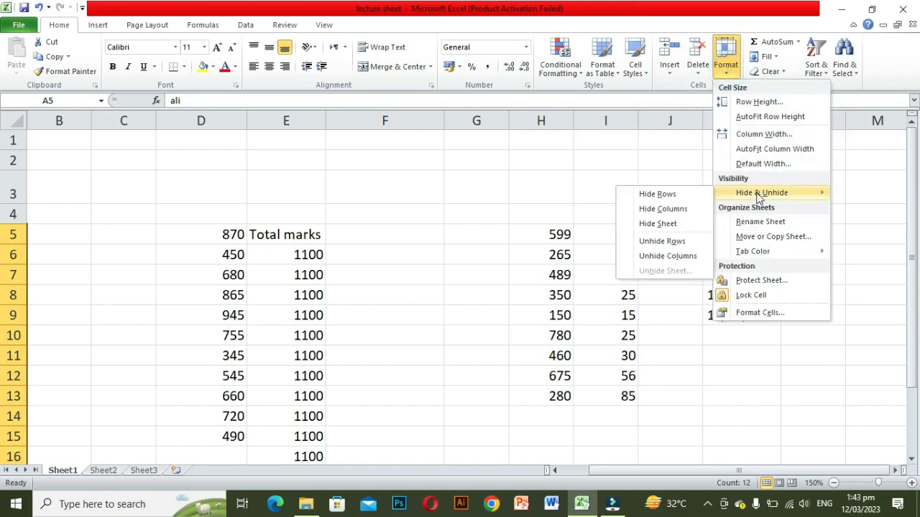
left_click(665, 256)
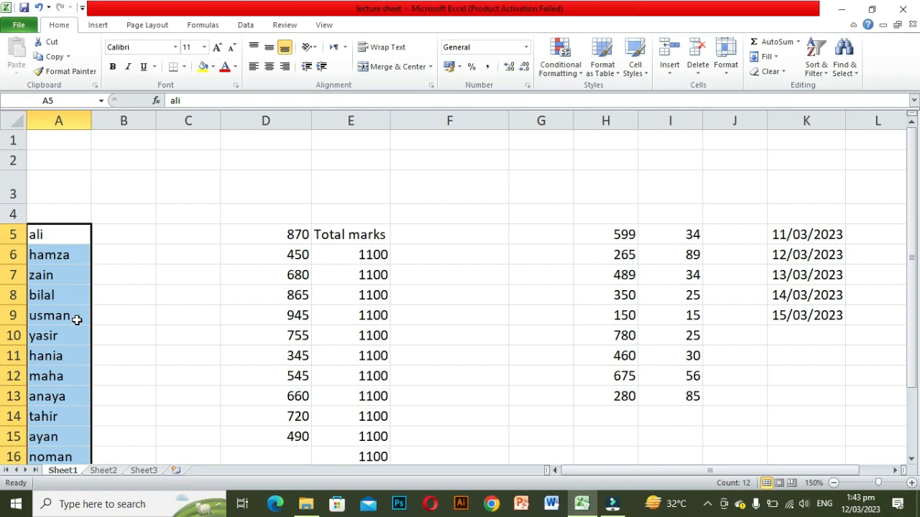
Step: Hide the Sheet1 worksheet
left_click(725, 72)
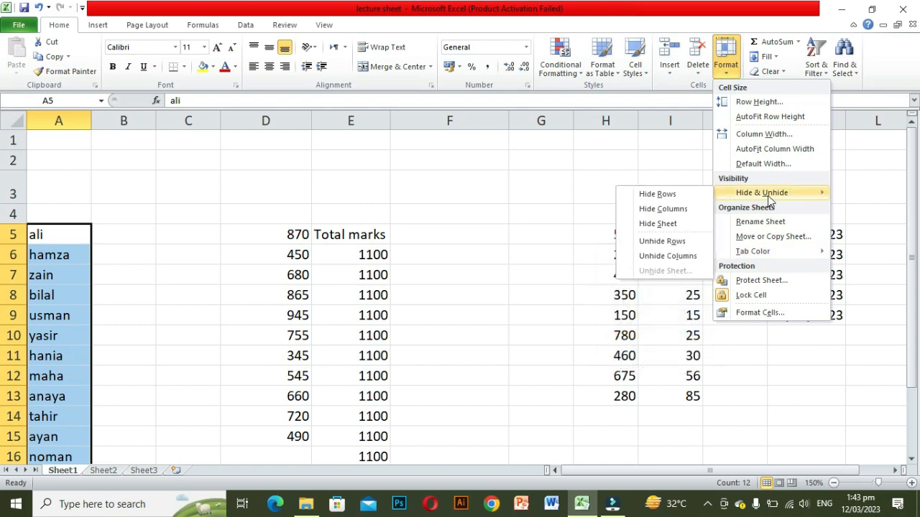
left_click(657, 224)
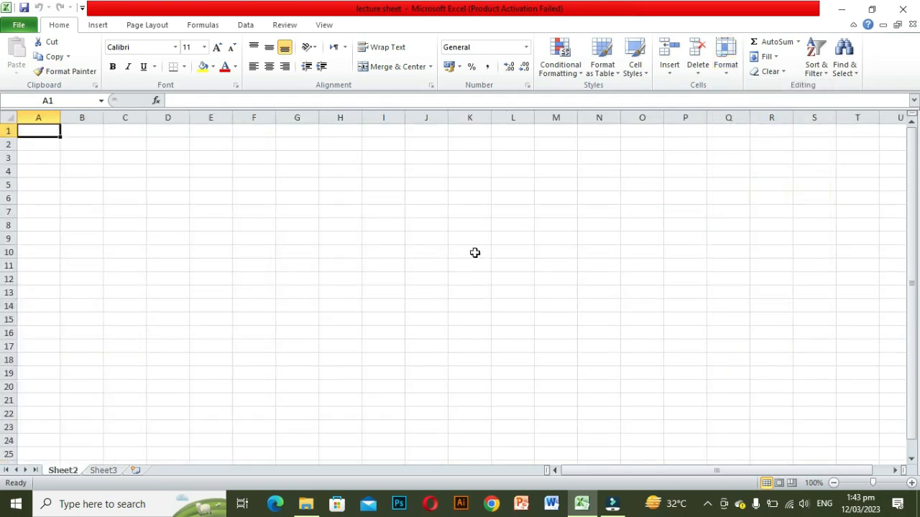
Step: Unhide the Sheet1 worksheet
left_click(728, 75)
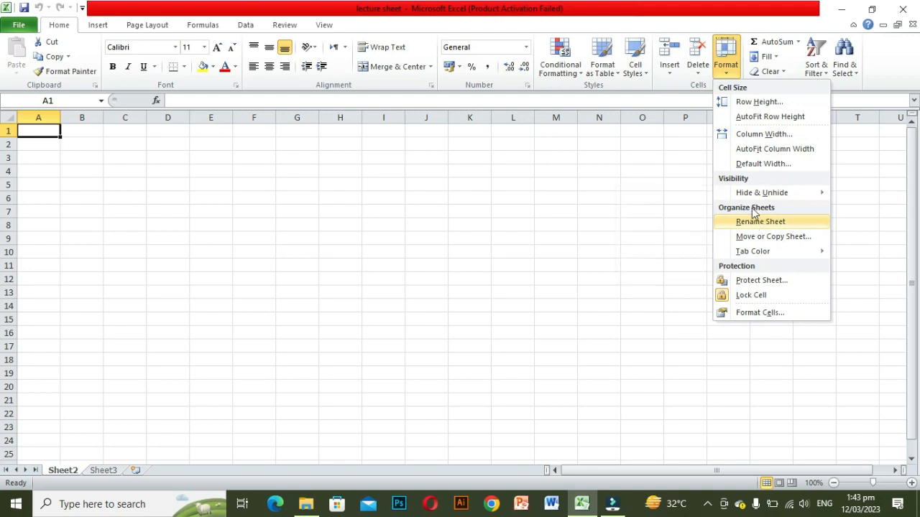
mouse_move(752, 193)
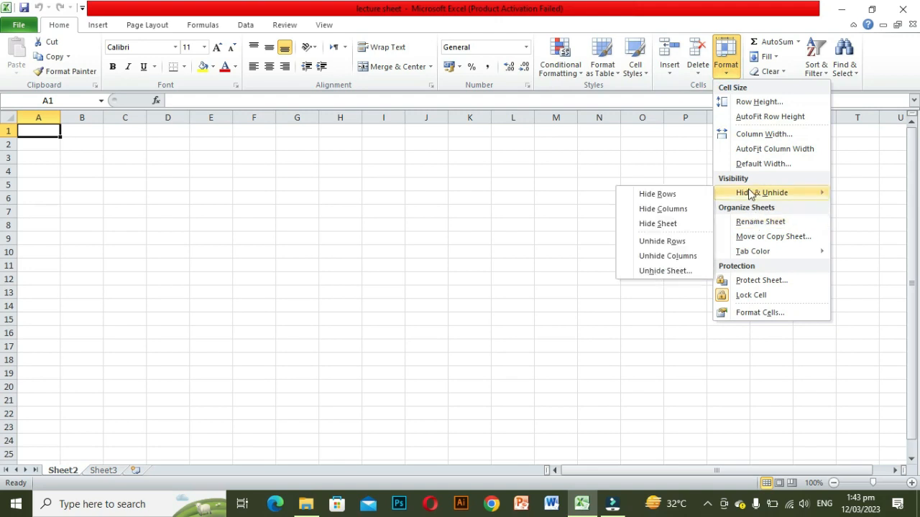
left_click(648, 271)
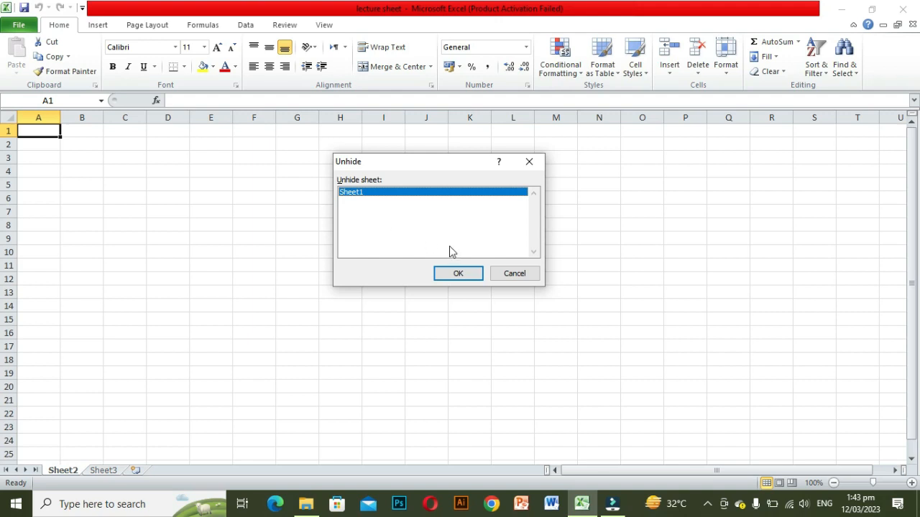
left_click(458, 274)
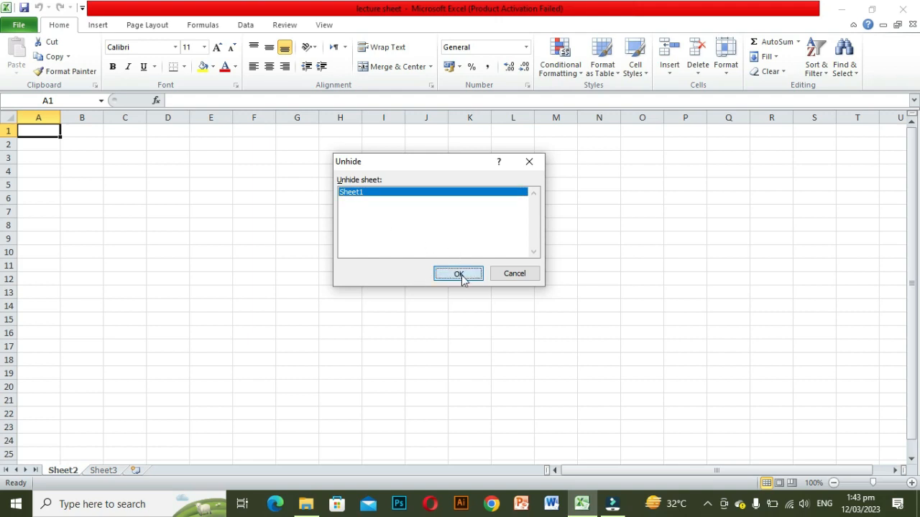
left_click(724, 75)
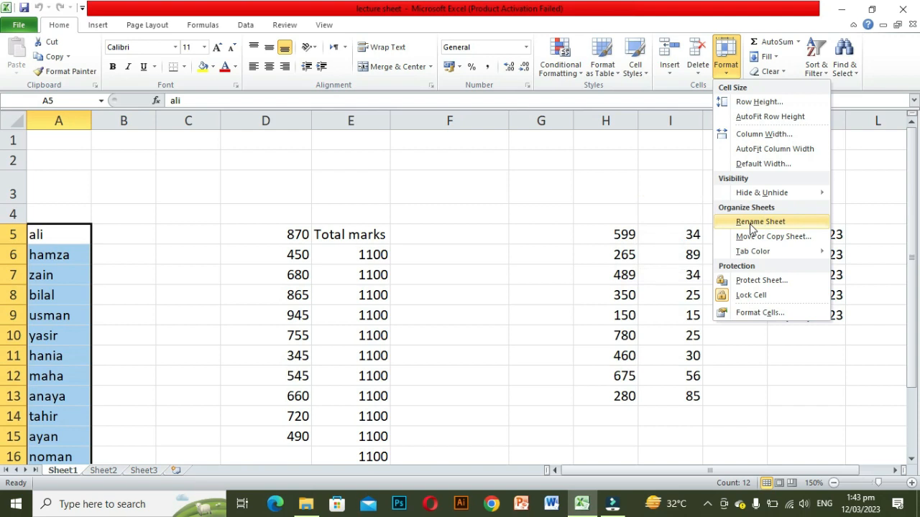
left_click(423, 371)
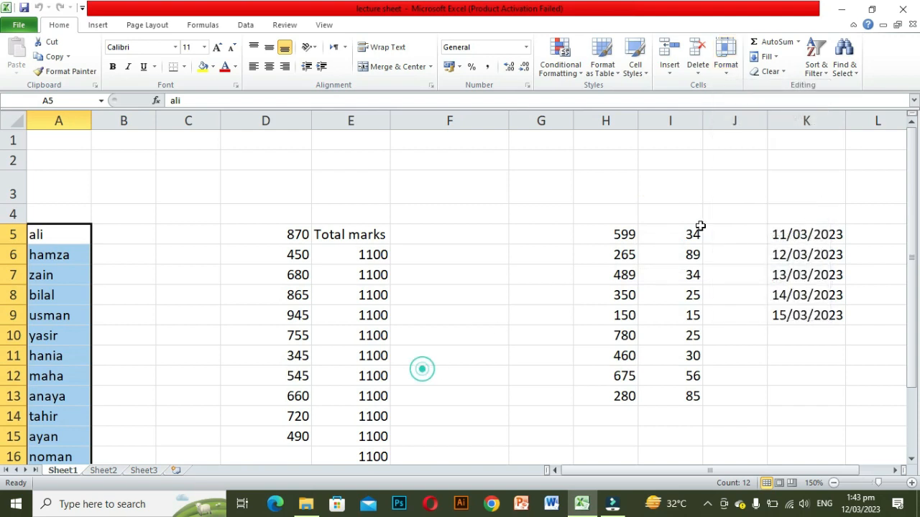
left_click(515, 282)
Step: Rename the Sheet1 worksheet as Result
left_click(725, 70)
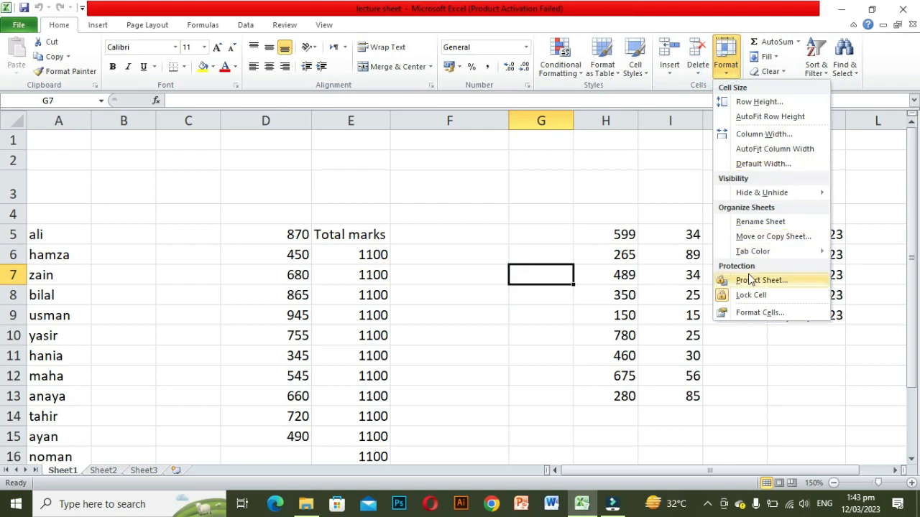
left_click(747, 225)
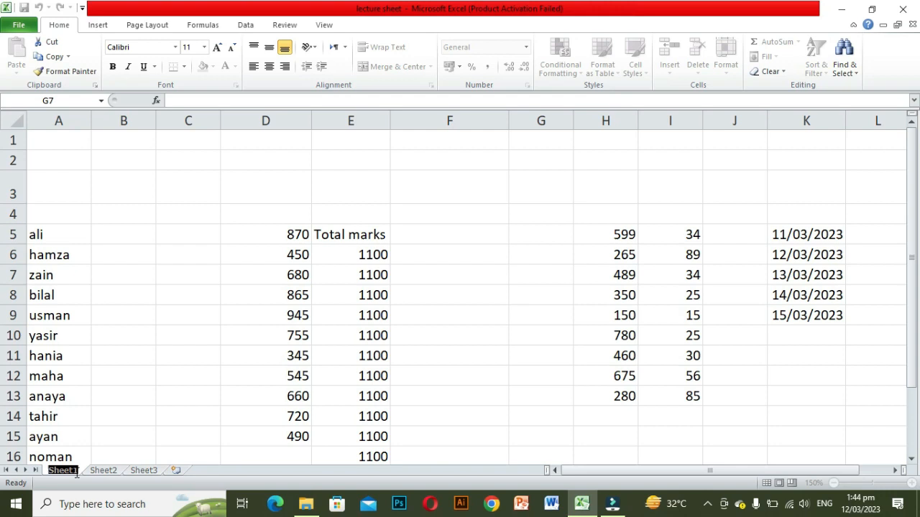
type("Res")
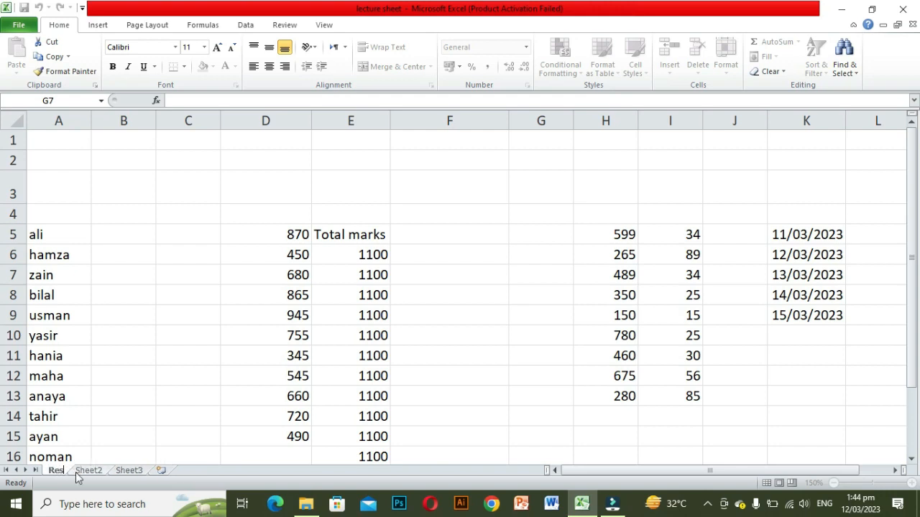
type("ult")
left_click(111, 406)
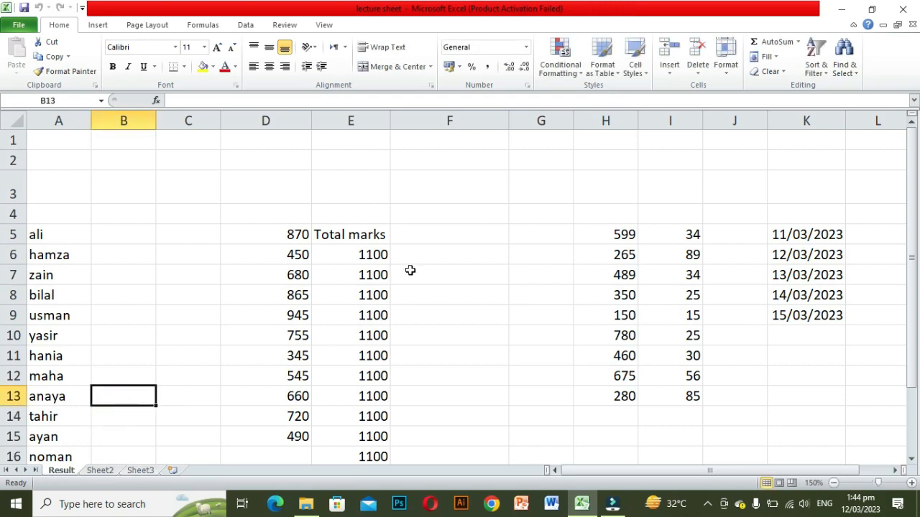
Step: Create a copy of the Result worksheet with Move or Copy Sheet
left_click(727, 72)
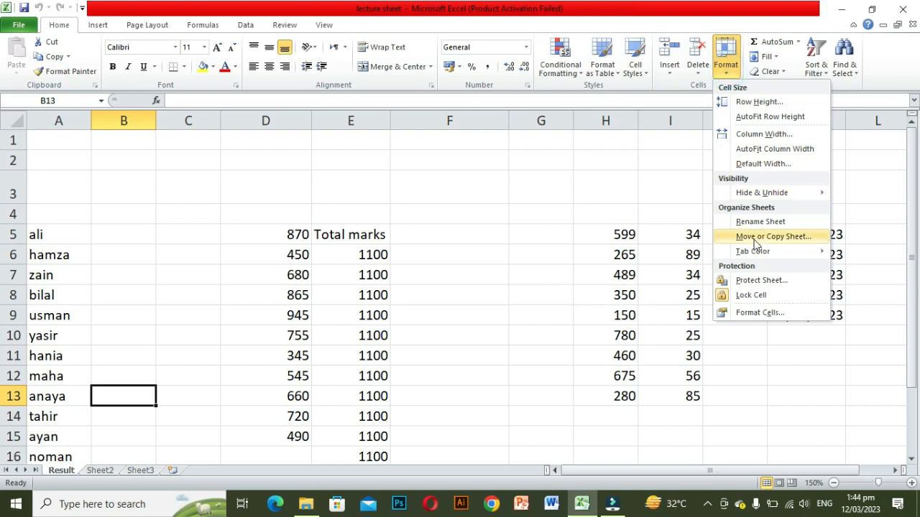
left_click(449, 291)
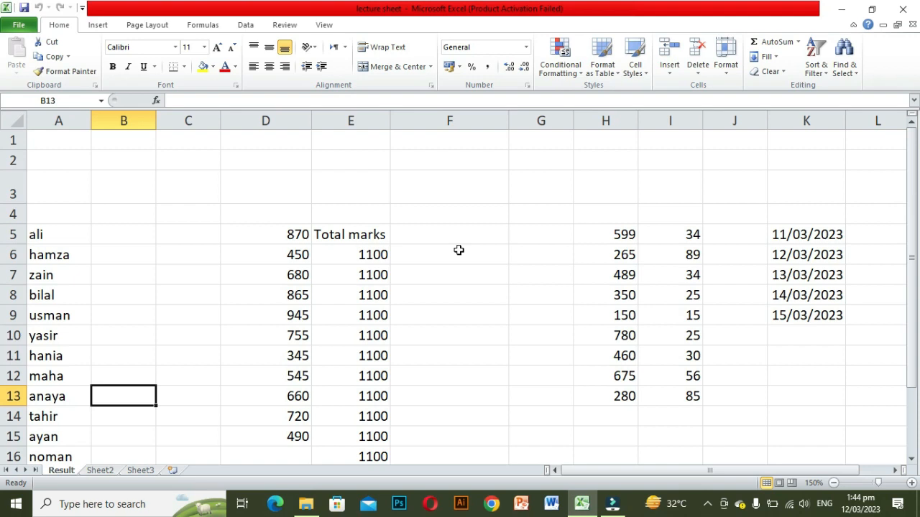
left_click(727, 68)
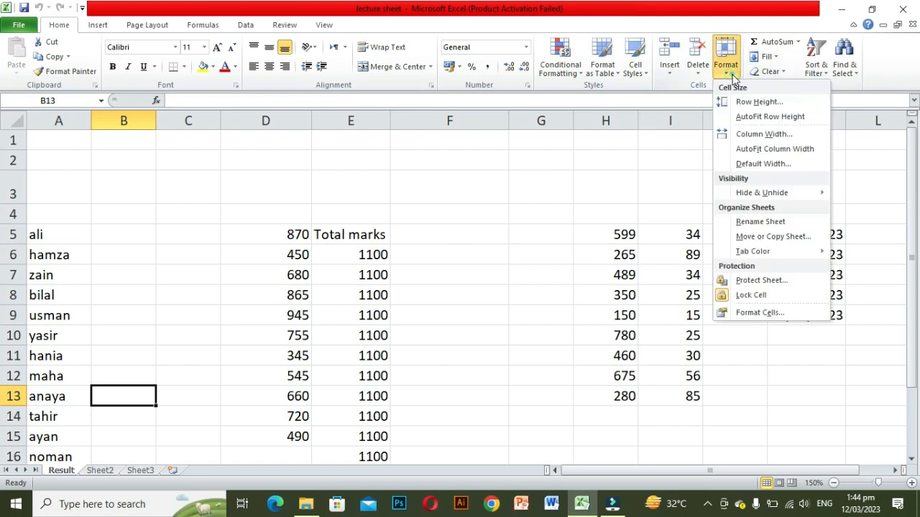
left_click(758, 237)
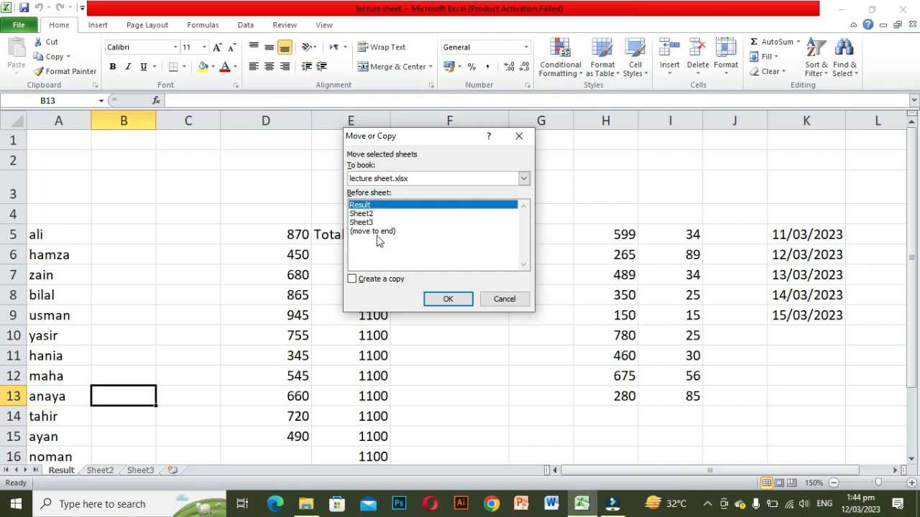
left_click(352, 281)
left_click(453, 303)
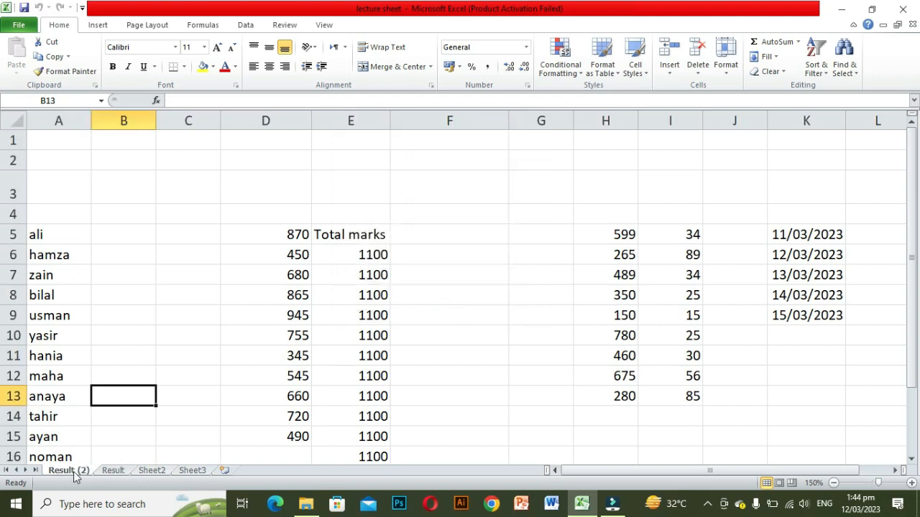
Step: Set the Result (2) worksheet's tab colour to red
left_click(119, 476)
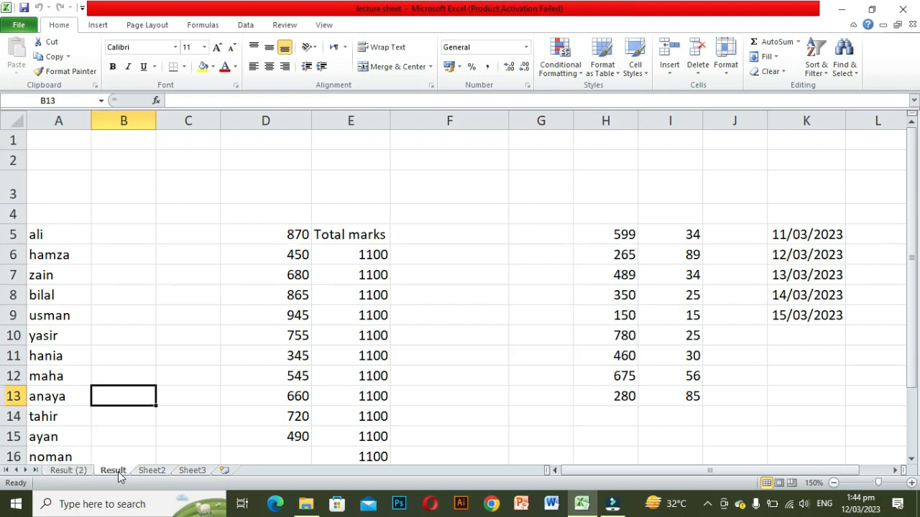
left_click(79, 475)
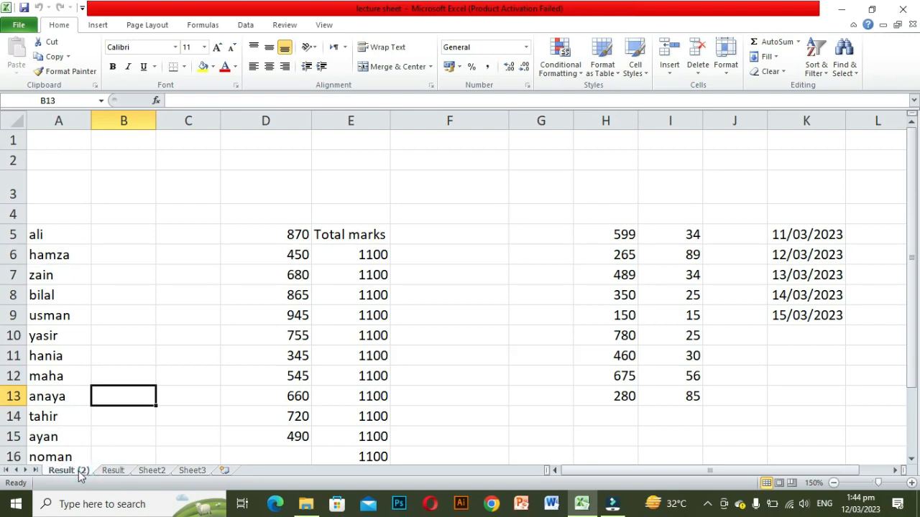
left_click(721, 75)
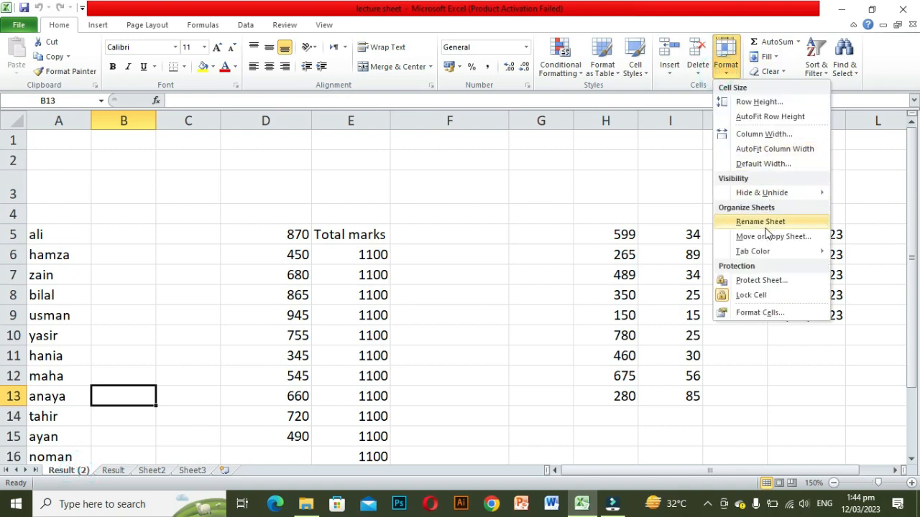
mouse_move(762, 253)
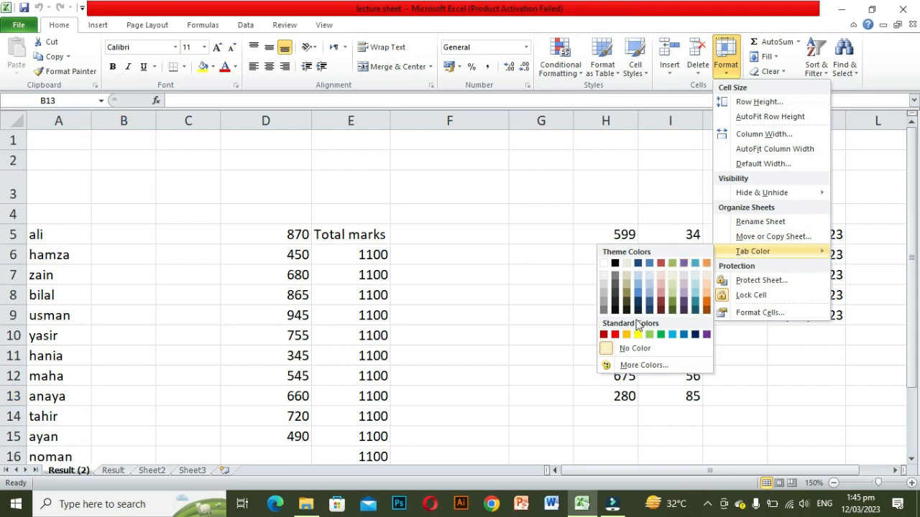
left_click(615, 335)
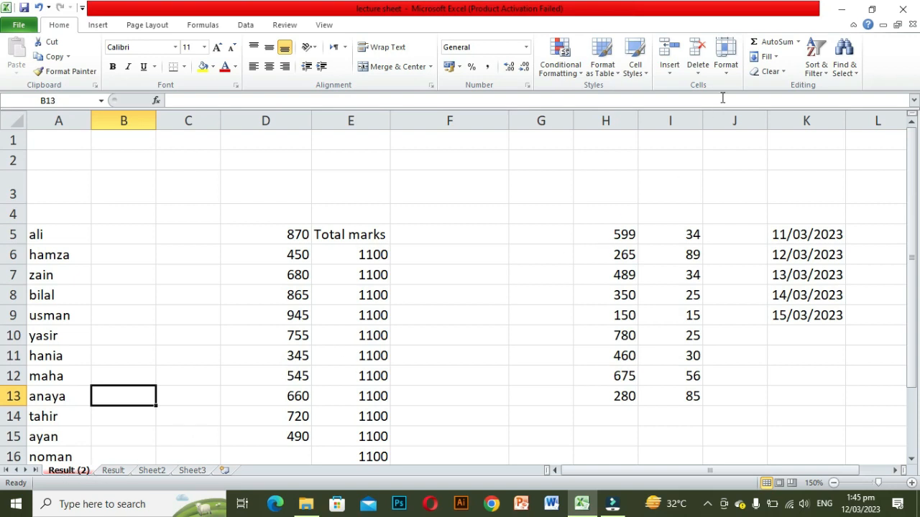
Step: Start protecting the Result (2) sheet and allow users every listed action, from selecting cells to editing scenarios
left_click(726, 66)
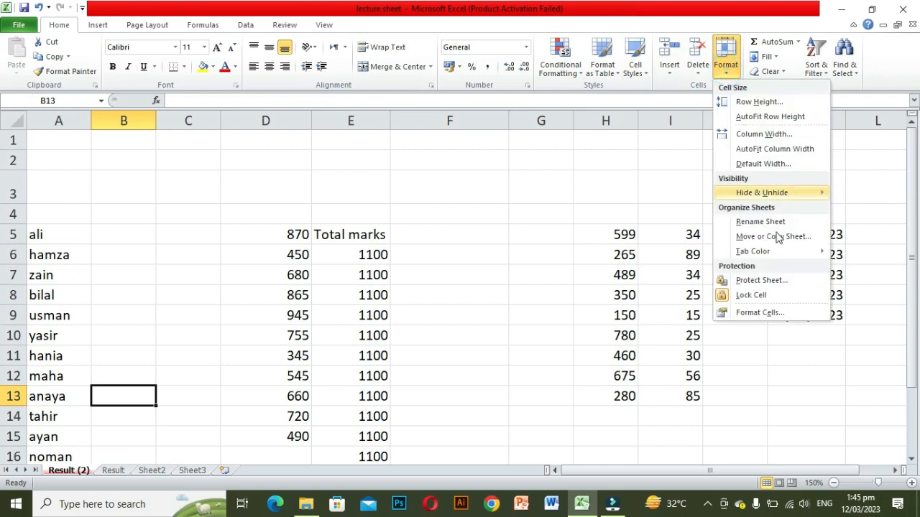
left_click(743, 281)
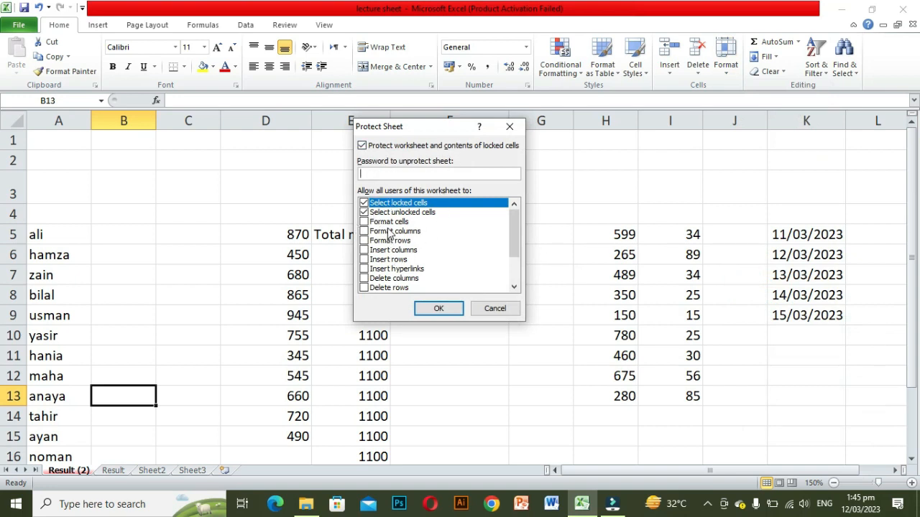
left_click(364, 222)
left_click(364, 231)
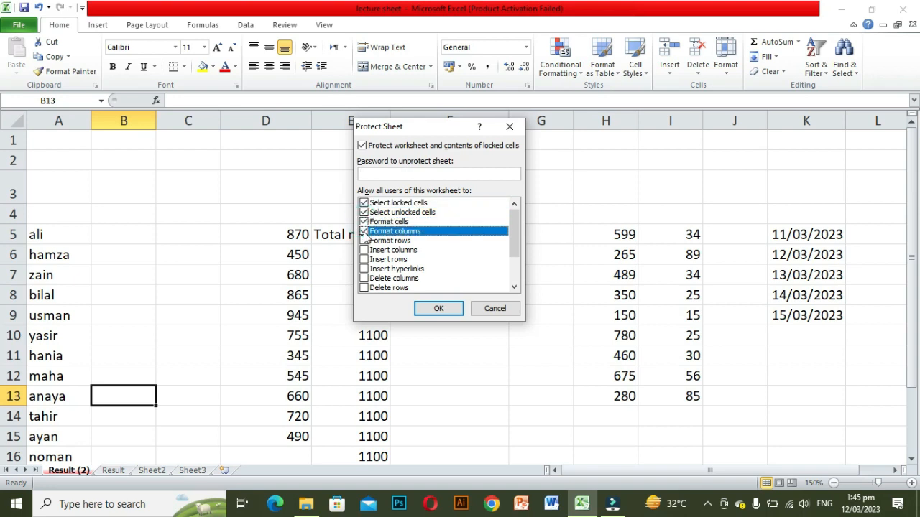
left_click(363, 240)
left_click(364, 250)
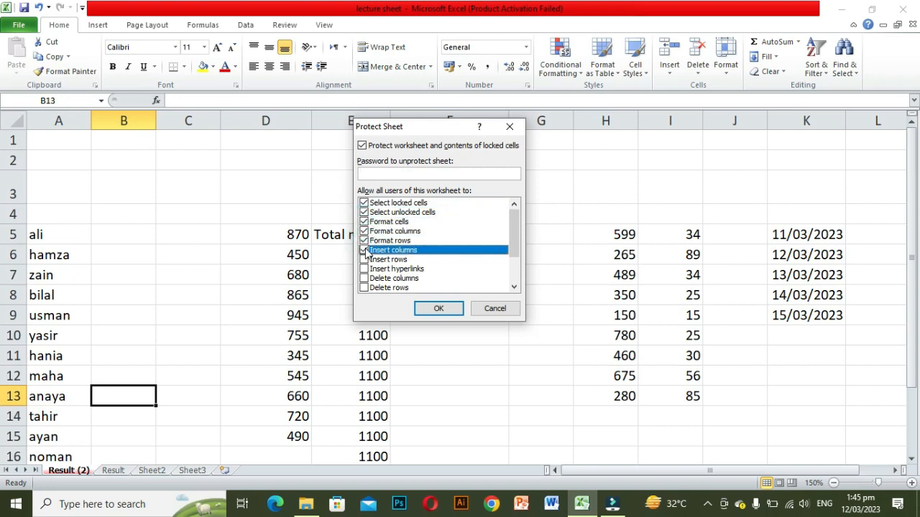
left_click(364, 259)
left_click(363, 269)
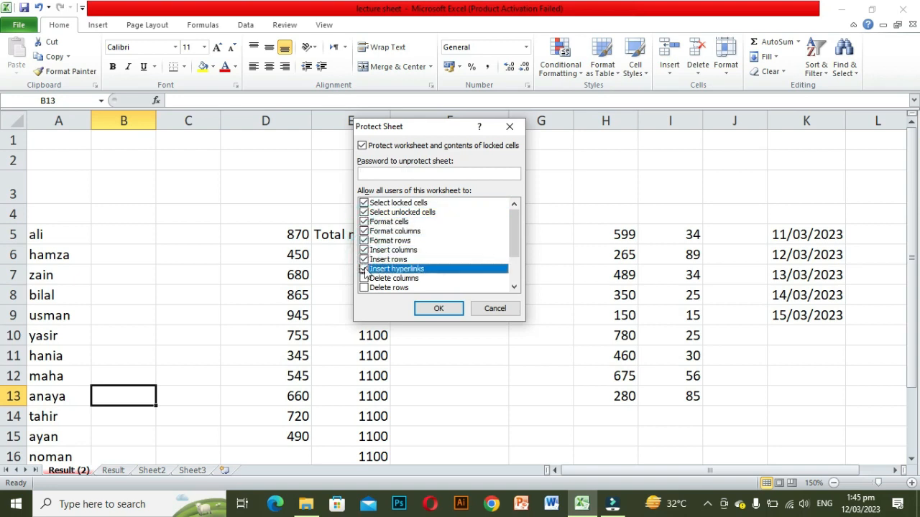
left_click(363, 278)
left_click(364, 287)
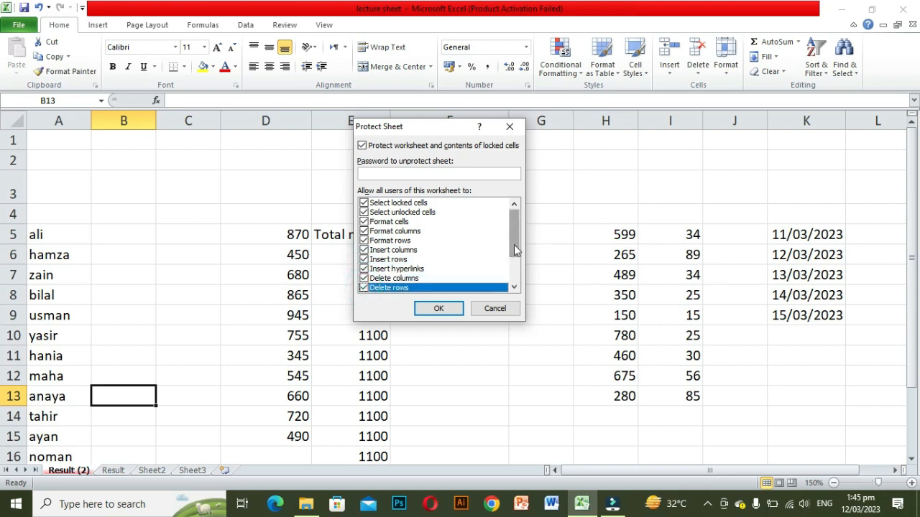
scroll(513, 246, "down", 2)
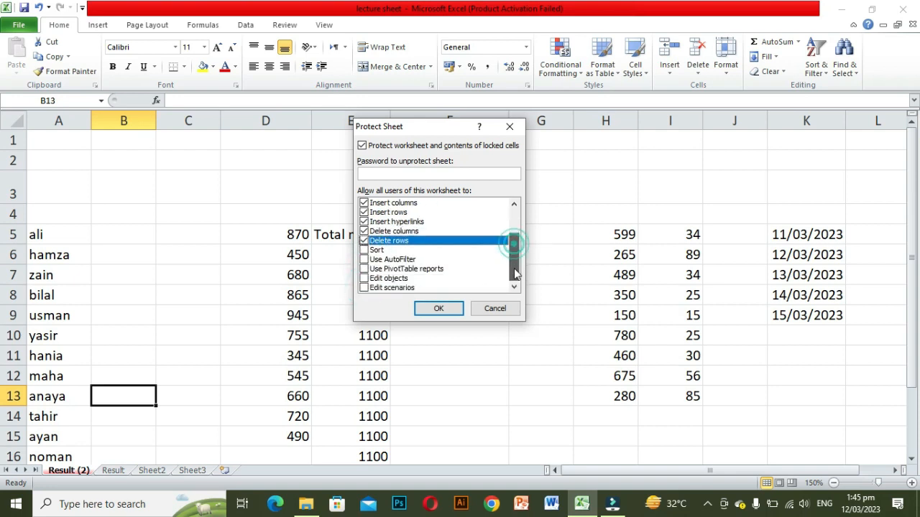
left_click(363, 250)
left_click(364, 260)
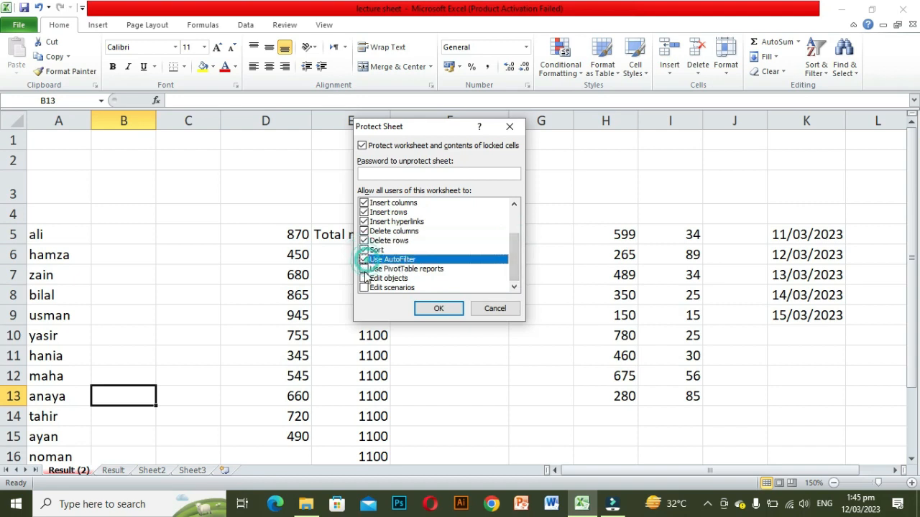
left_click(363, 269)
left_click(364, 278)
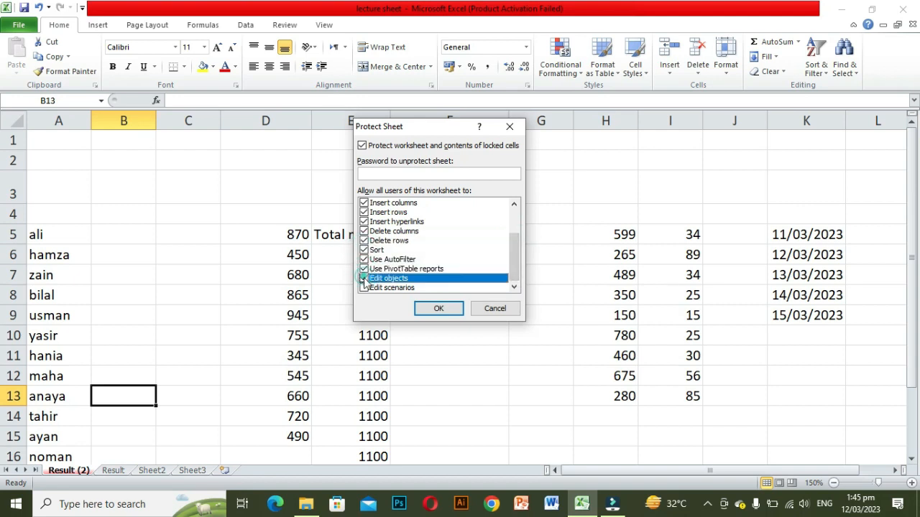
left_click(363, 287)
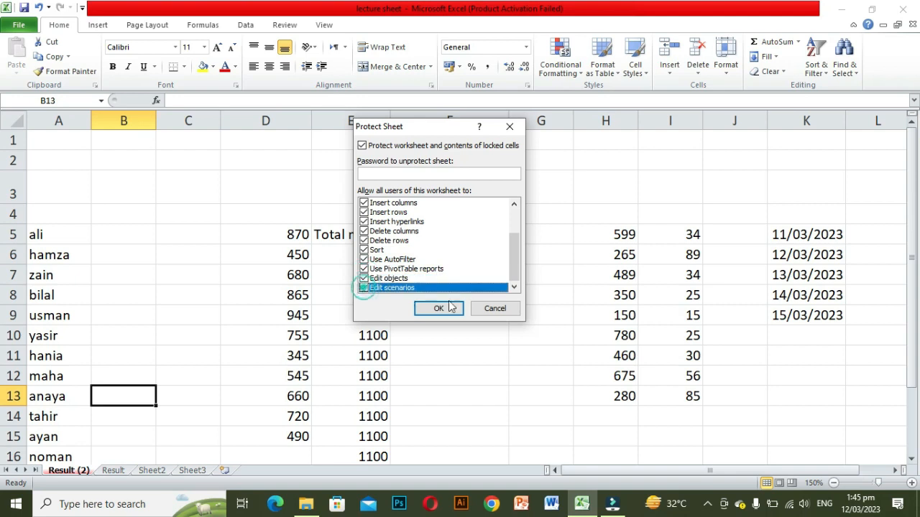
Step: Enter the sheet protection password and re-enter it to confirm protection
left_click(407, 174)
type("1")
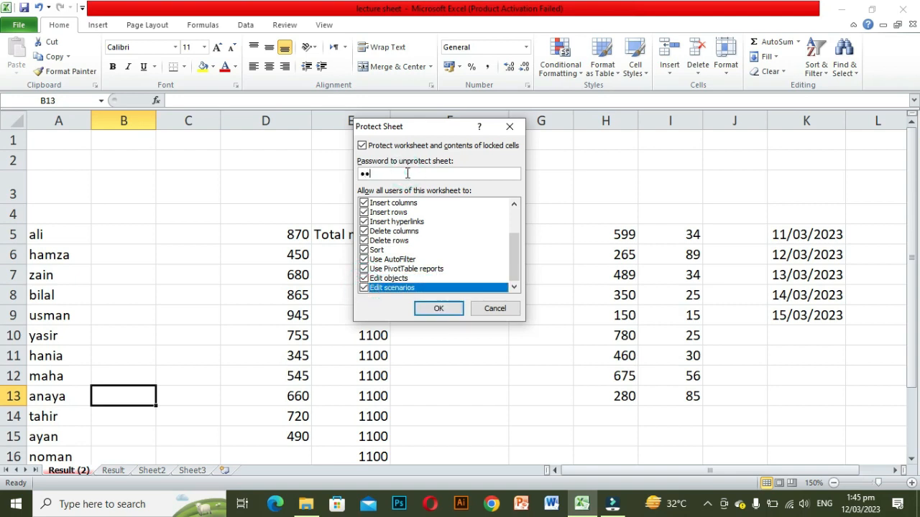
left_click(436, 312)
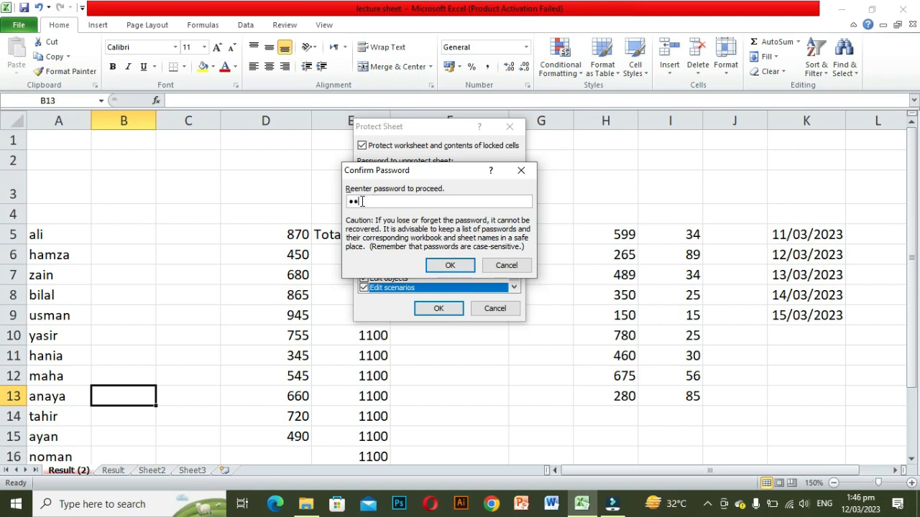
left_click(449, 266)
Step: Try to edit cell E7 on the protected sheet and dismiss the warning
left_click(365, 279)
double_click(367, 280)
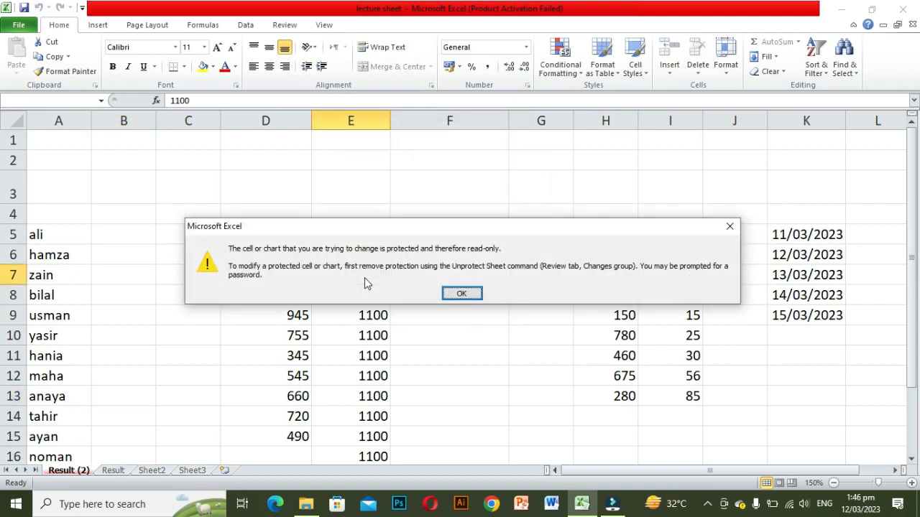
left_click(460, 294)
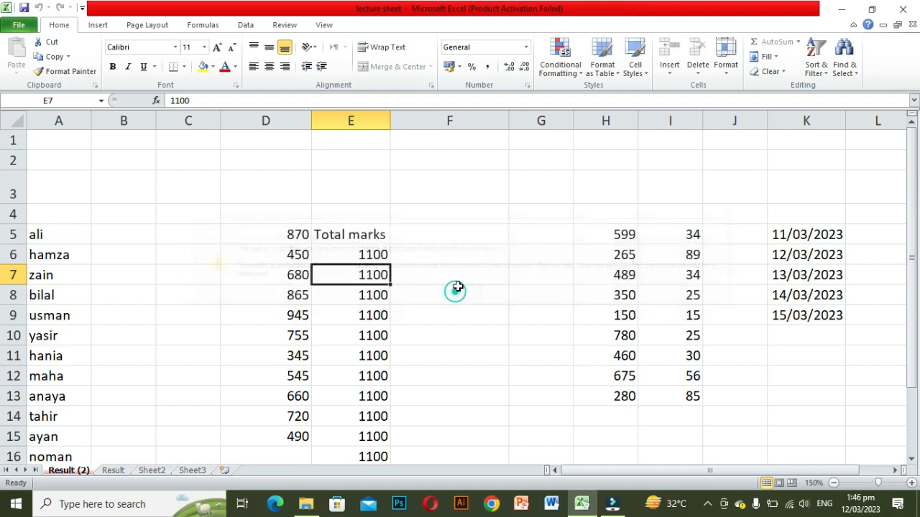
Step: Unprotect the sheet by entering its password
left_click(726, 76)
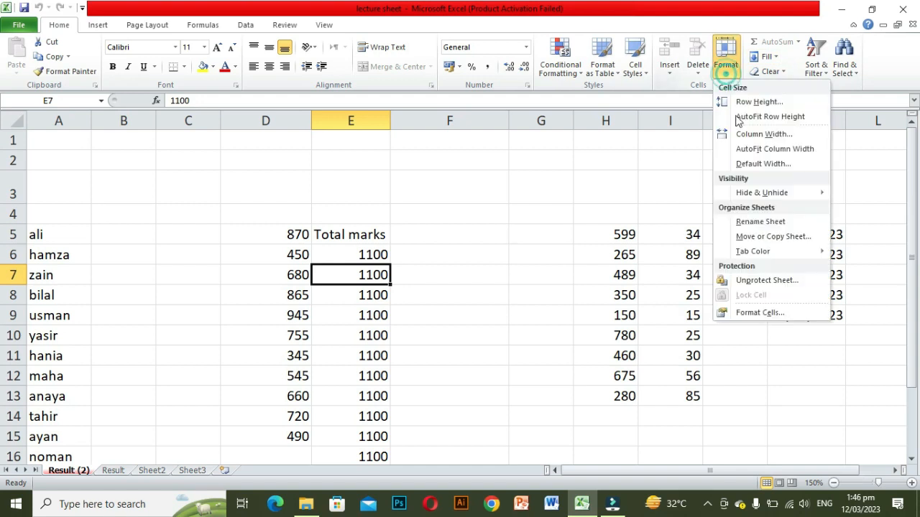
left_click(747, 283)
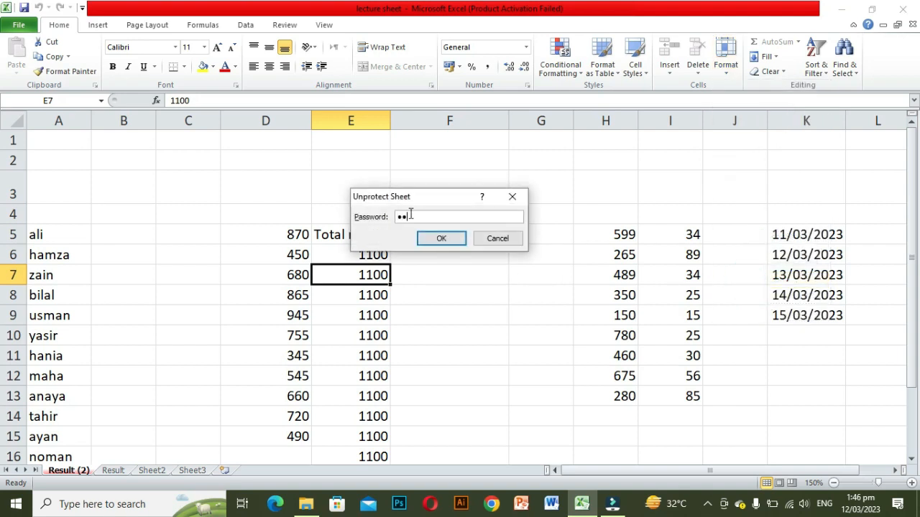
left_click(447, 239)
Step: Replace the contents of cell E7 with lkjhj
key("BackSpace")
type("lkjhj")
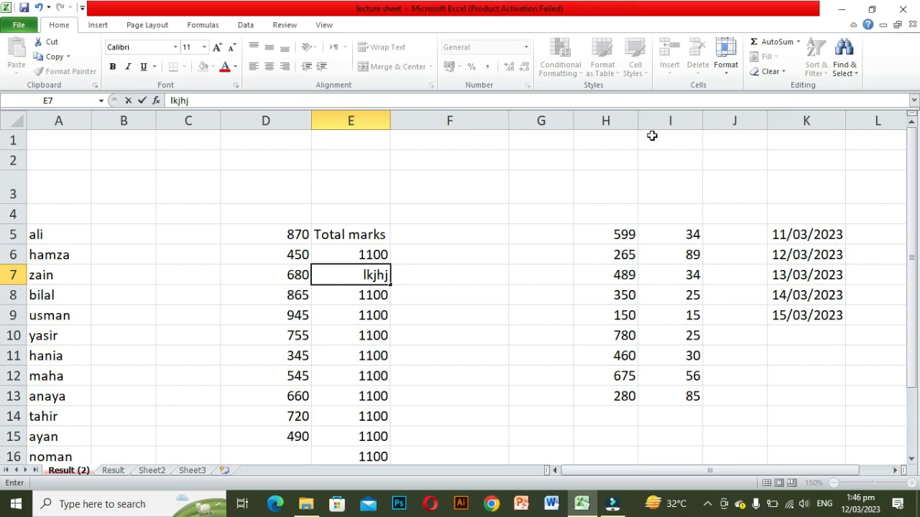
left_click(729, 74)
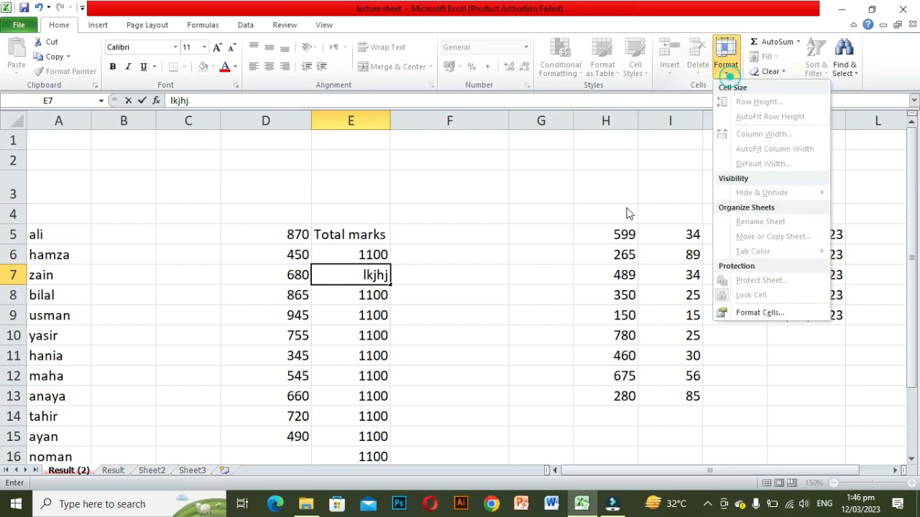
left_click(579, 212)
left_click(545, 220)
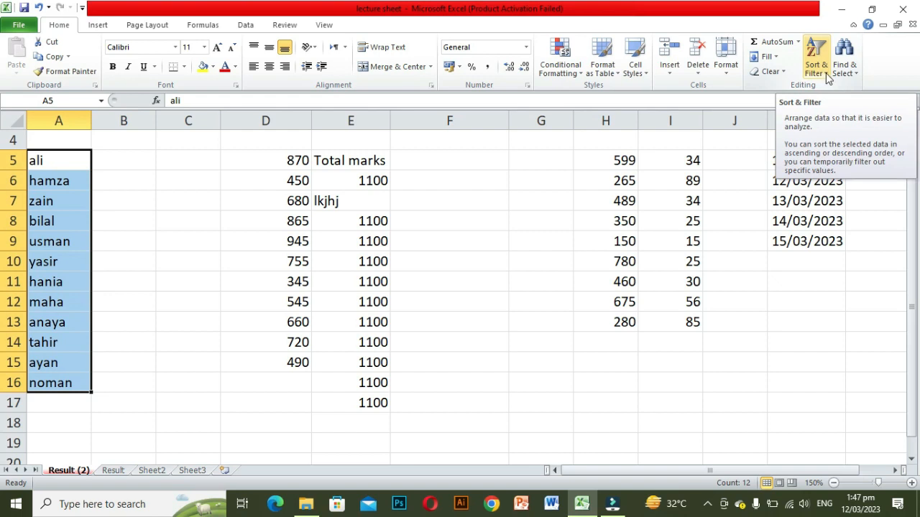
Step: Sort the names in A5:A16 A to Z, and sort them again Z to A
left_click(825, 72)
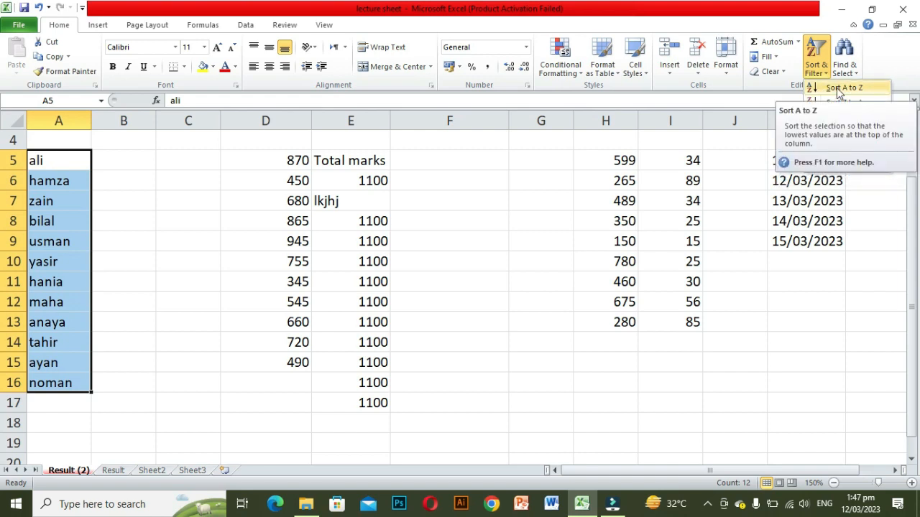
left_click(837, 87)
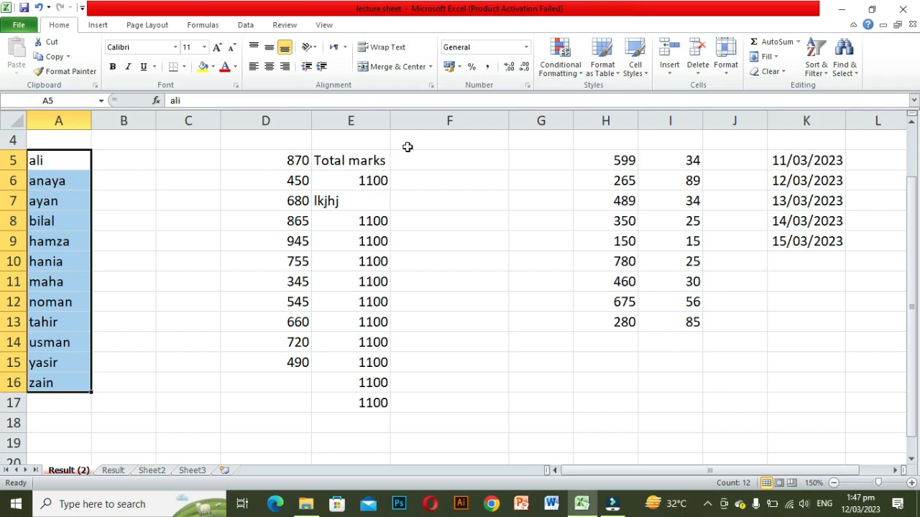
left_click(823, 74)
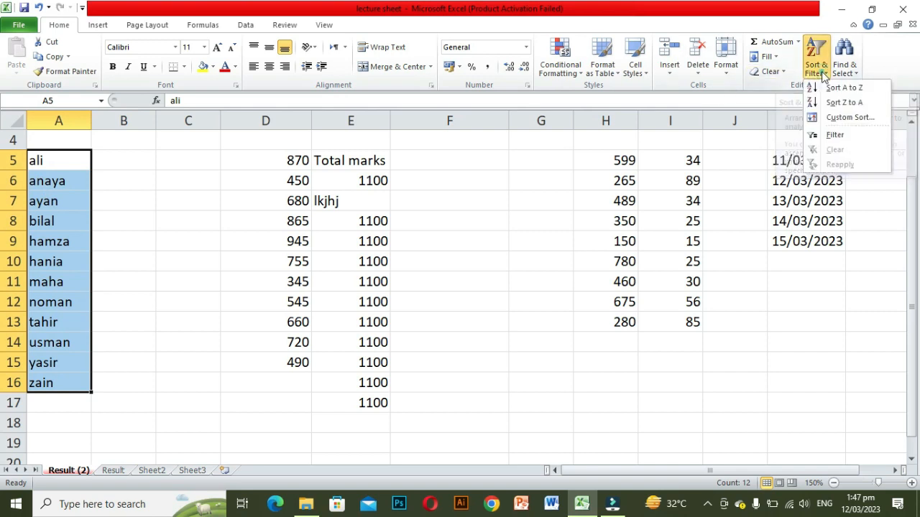
left_click(845, 105)
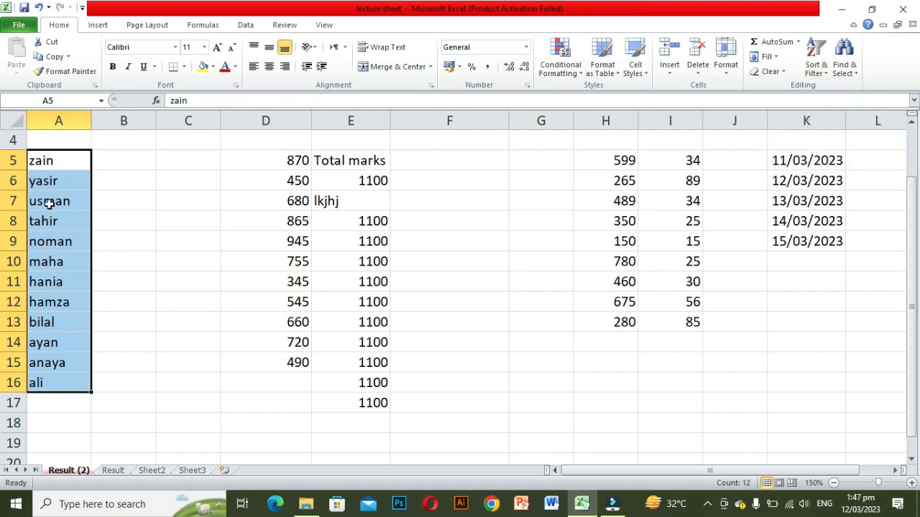
Step: Search the sheet for all cells containing zain with Find and Replace
left_click(856, 72)
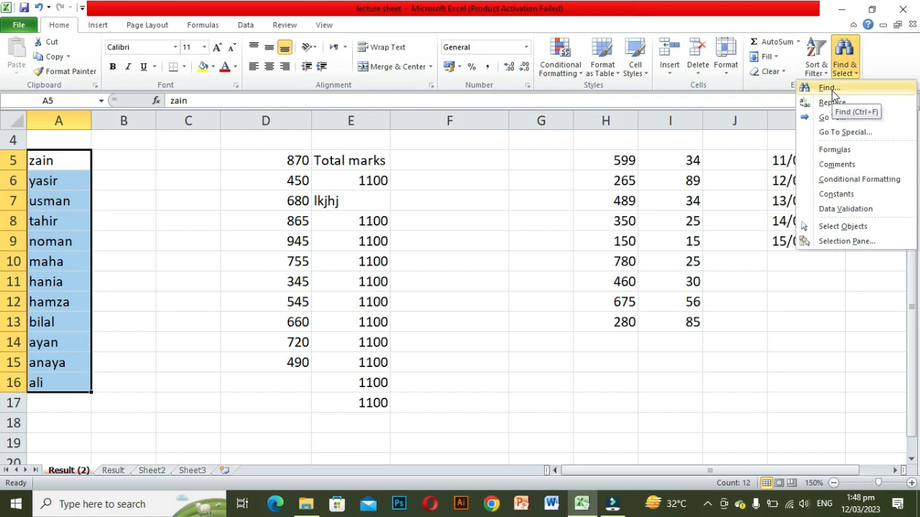
left_click(828, 89)
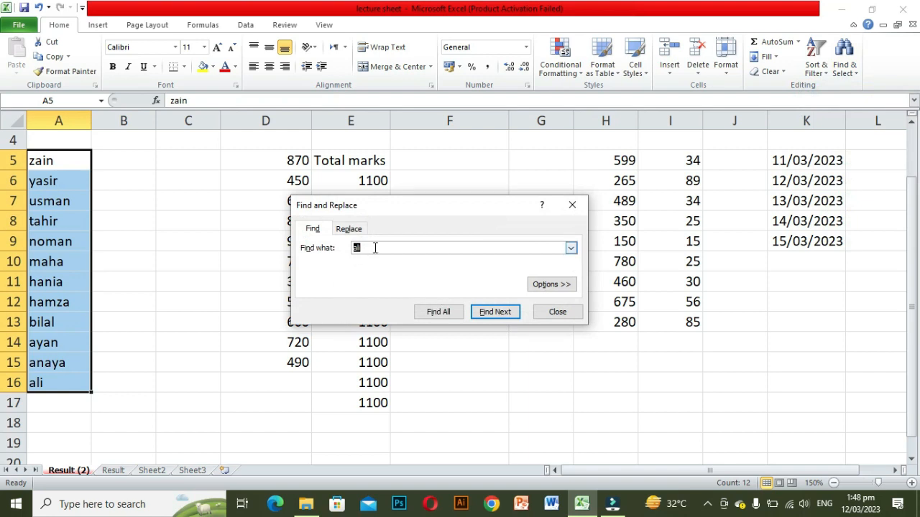
key("BackSpace")
type("zain")
left_click(440, 313)
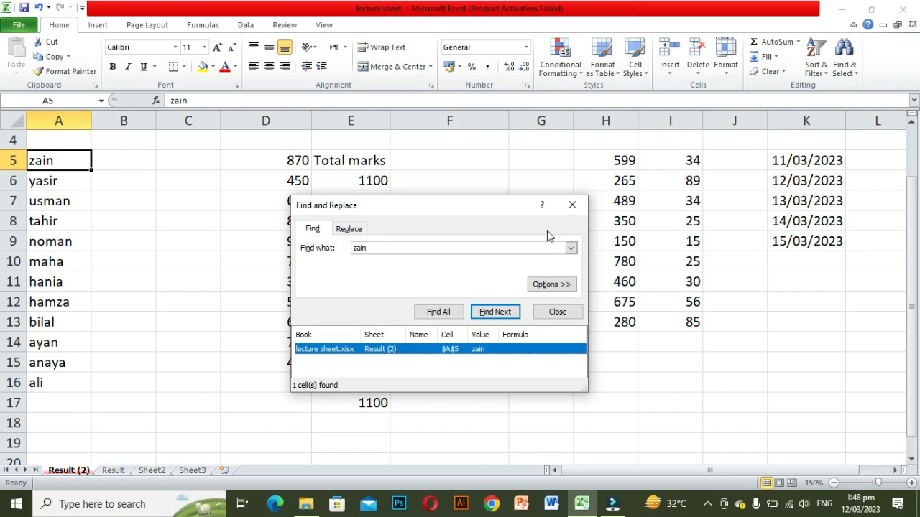
Step: Replace the found zain in cell A5 with adil
left_click(345, 233)
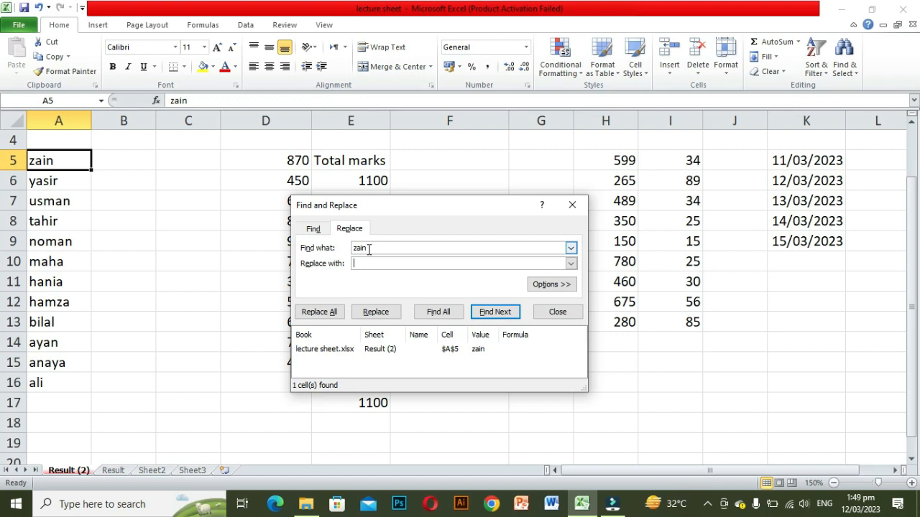
left_click(313, 230)
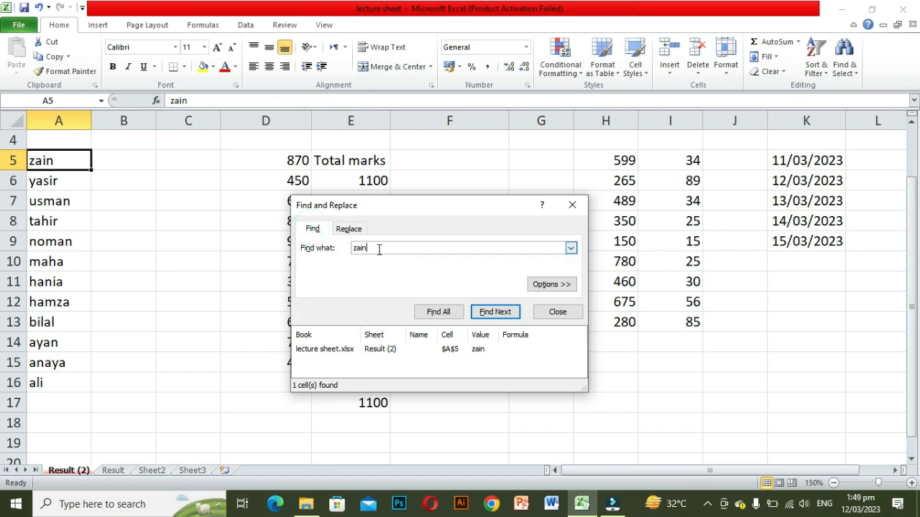
left_click(350, 230)
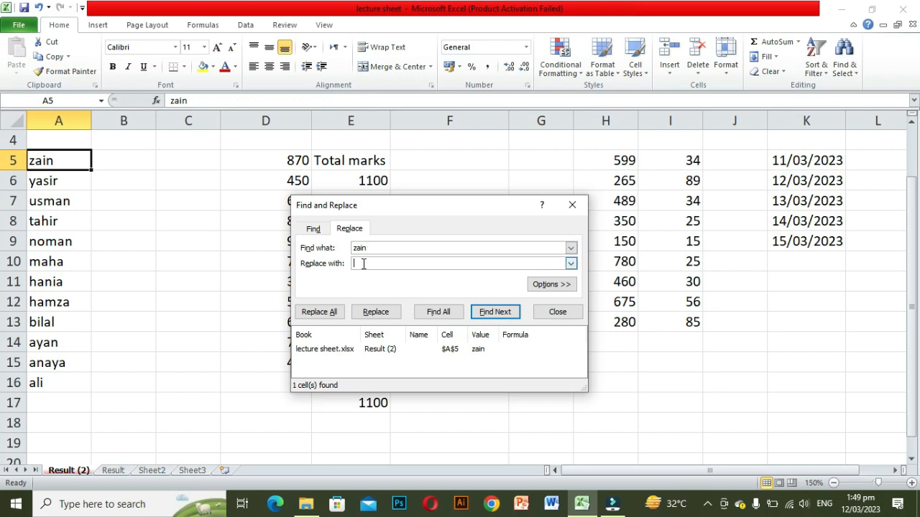
type("adil")
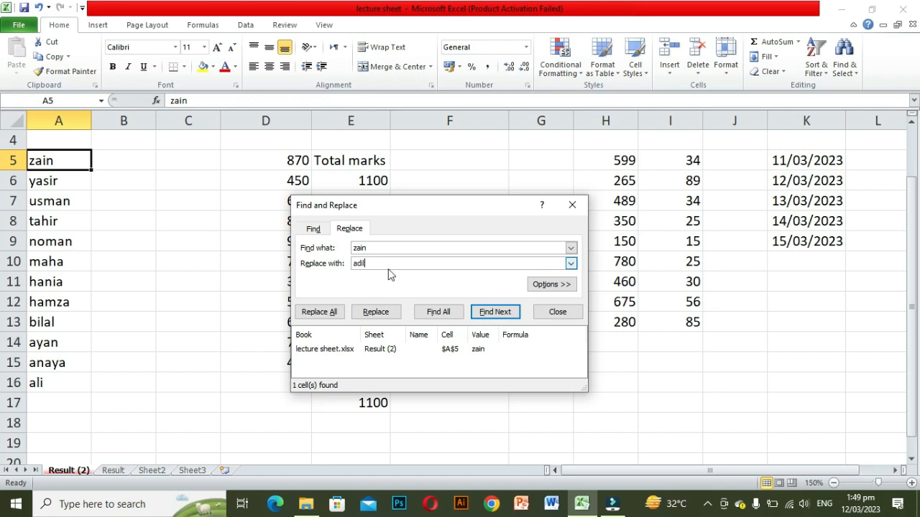
left_click(381, 317)
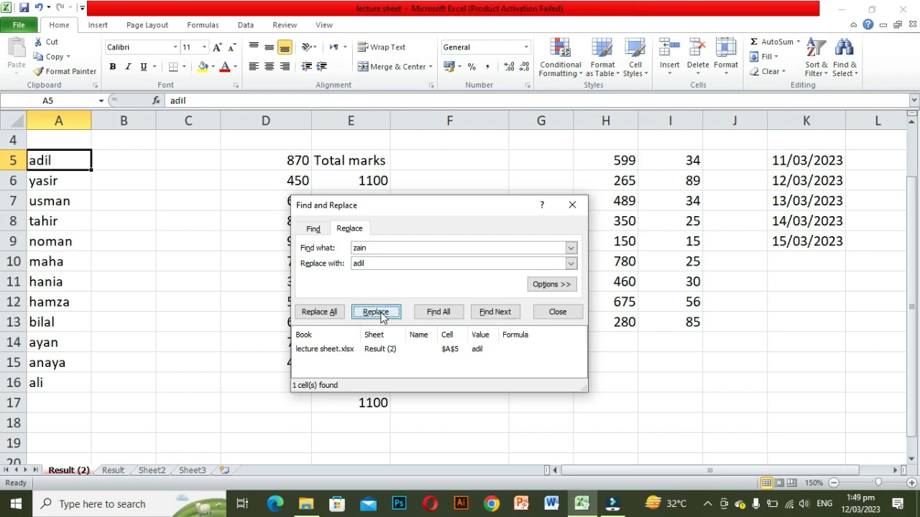